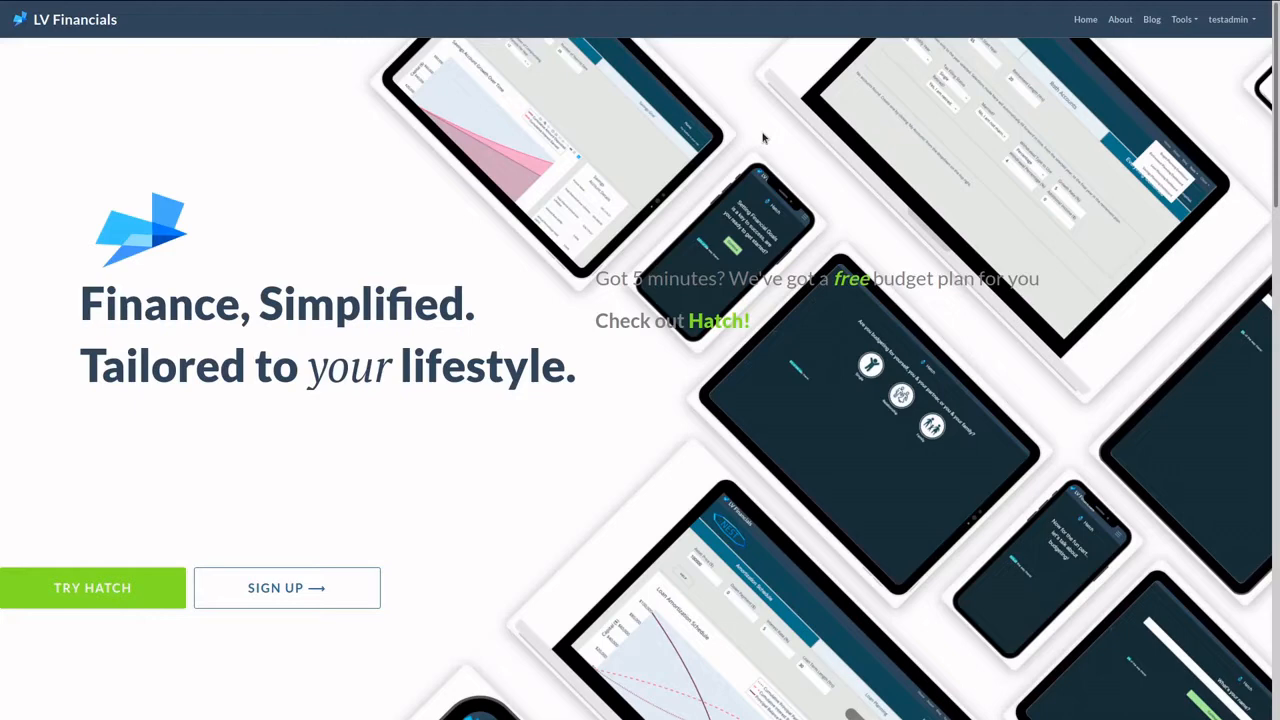
- Open the Plans account group from the user's accounts to edit its accounts and assets
left_click(1240, 30)
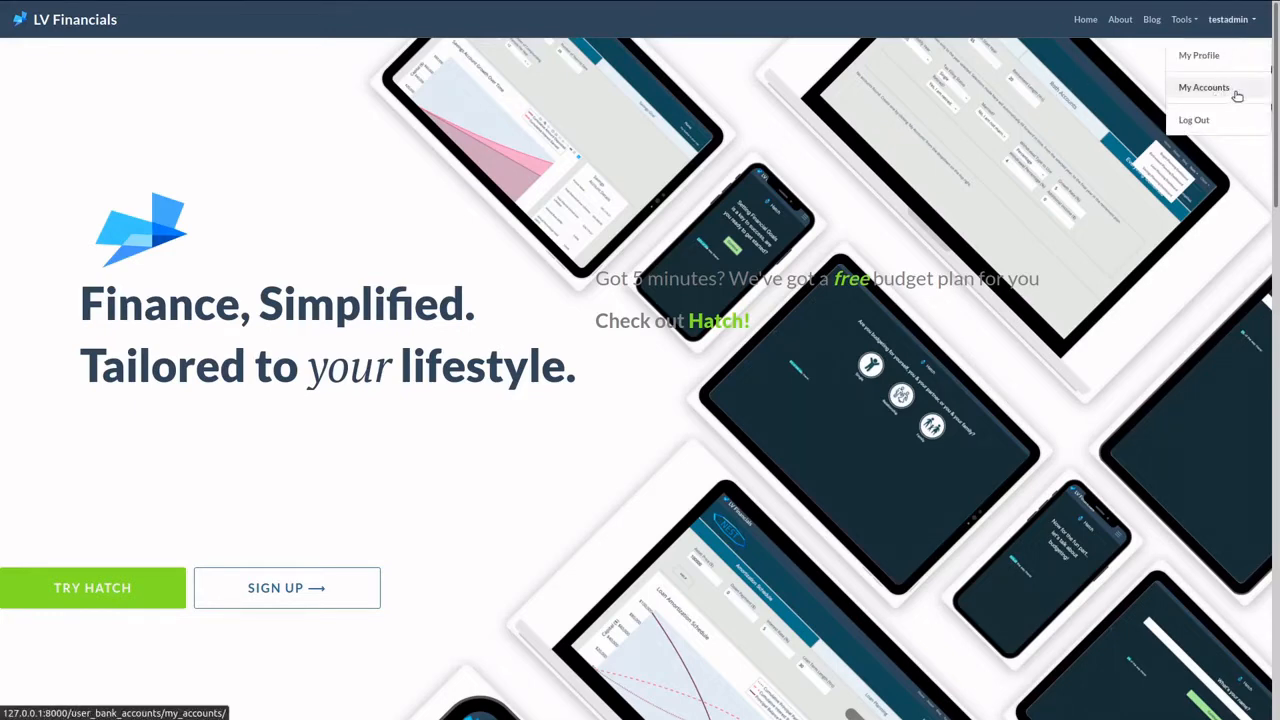
left_click(1237, 92)
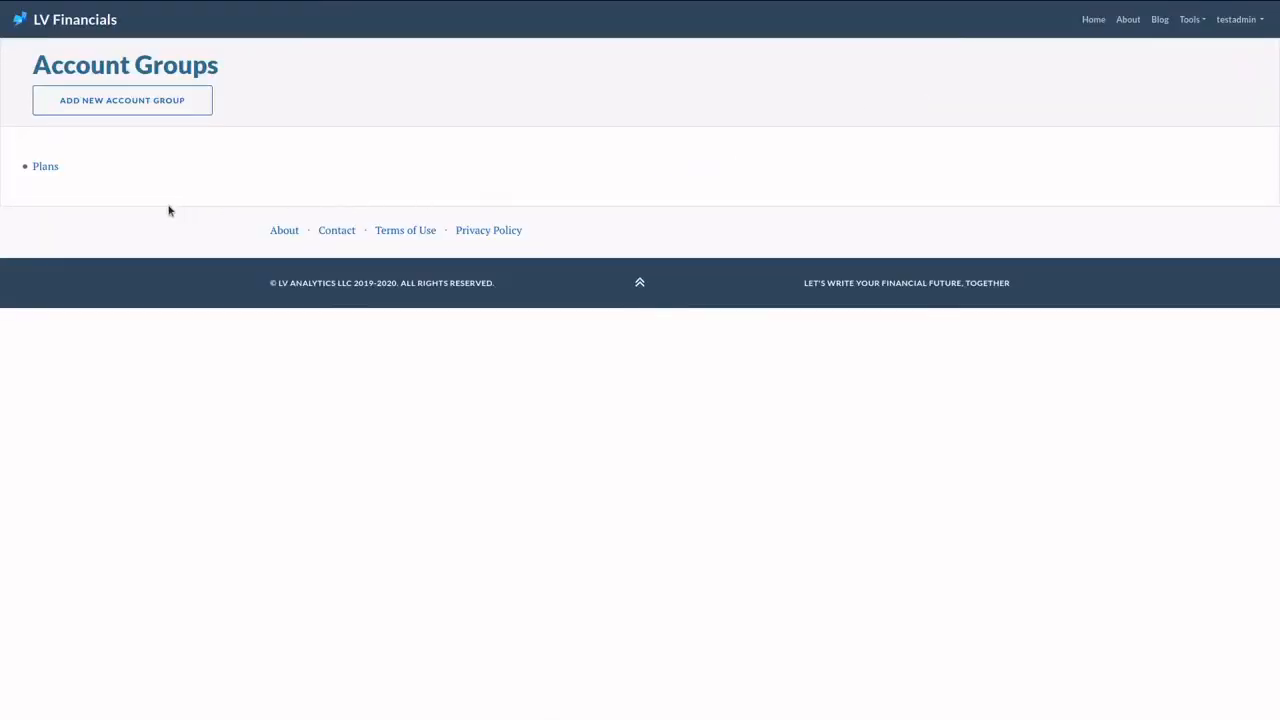
left_click(45, 167)
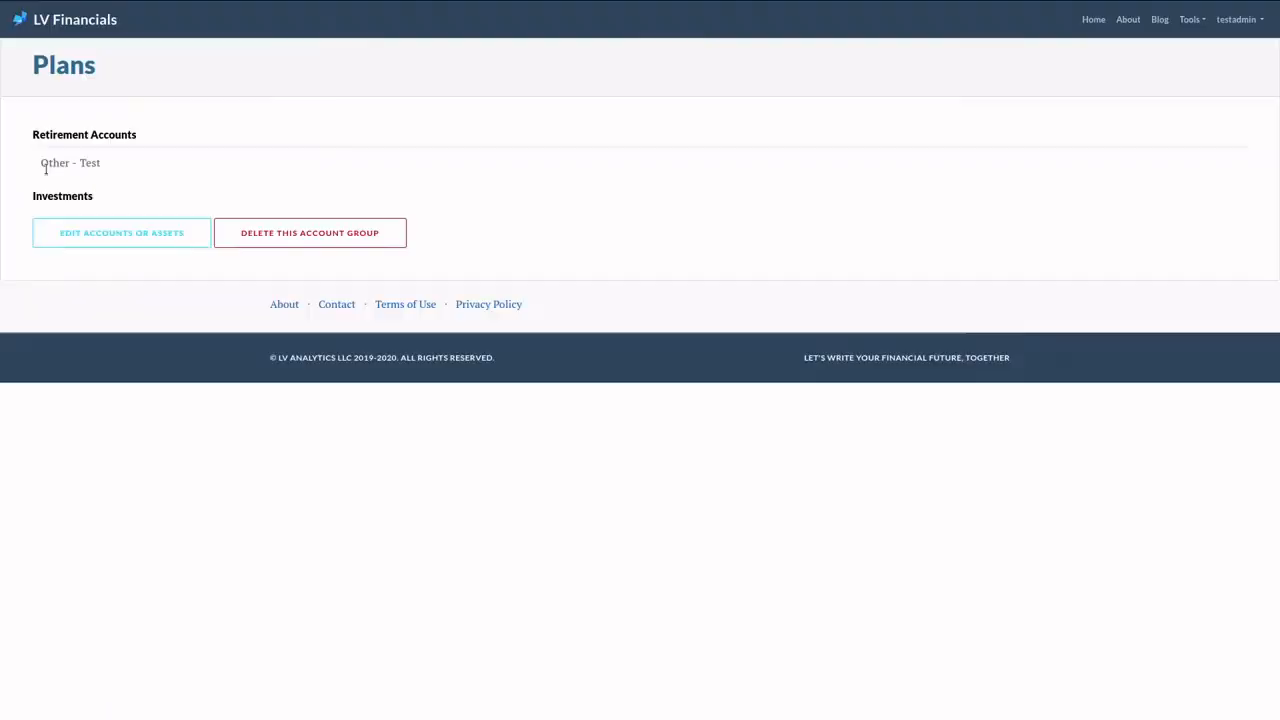
left_click(134, 226)
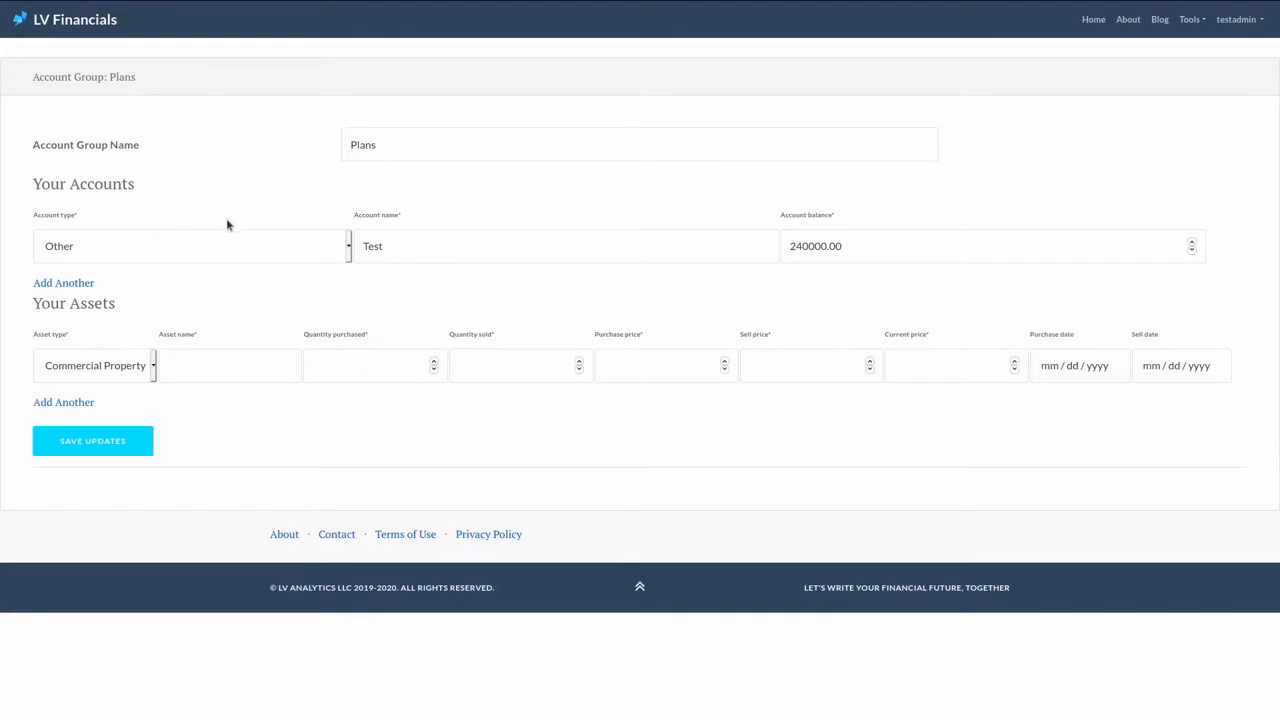
- Review the available account types and the balance of the Test account in the Plans group
left_click(320, 246)
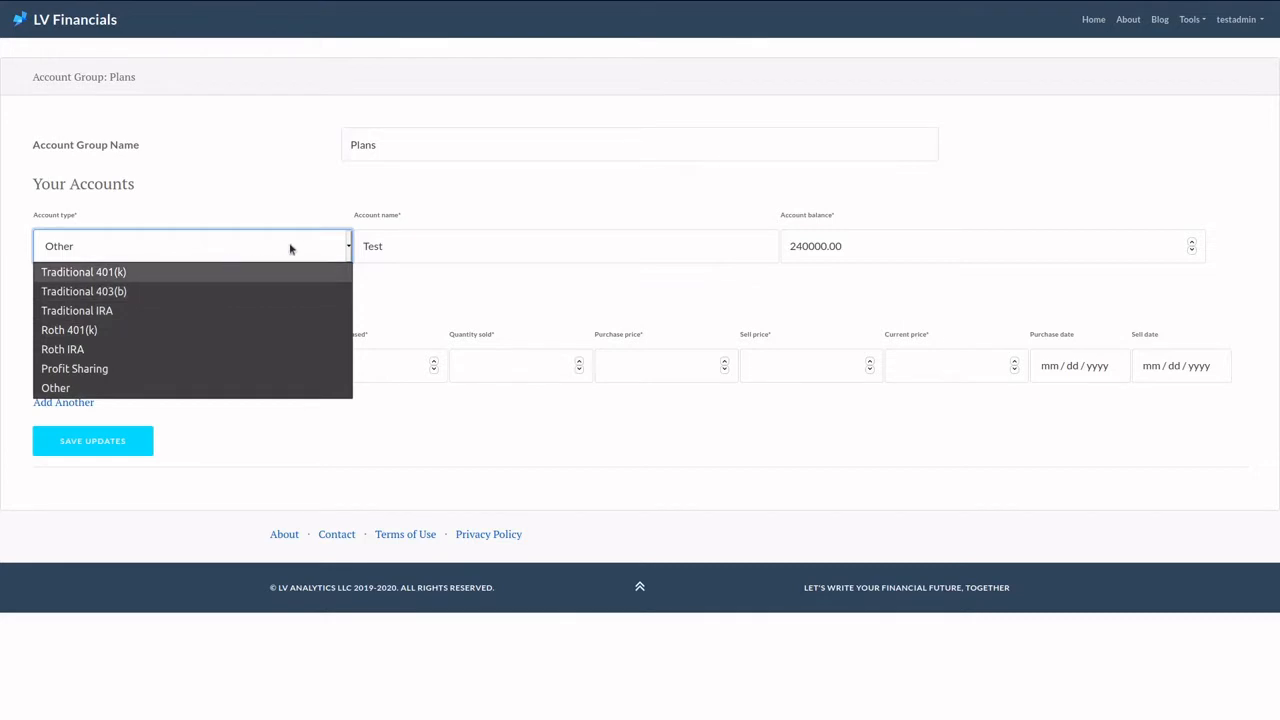
left_click(346, 247)
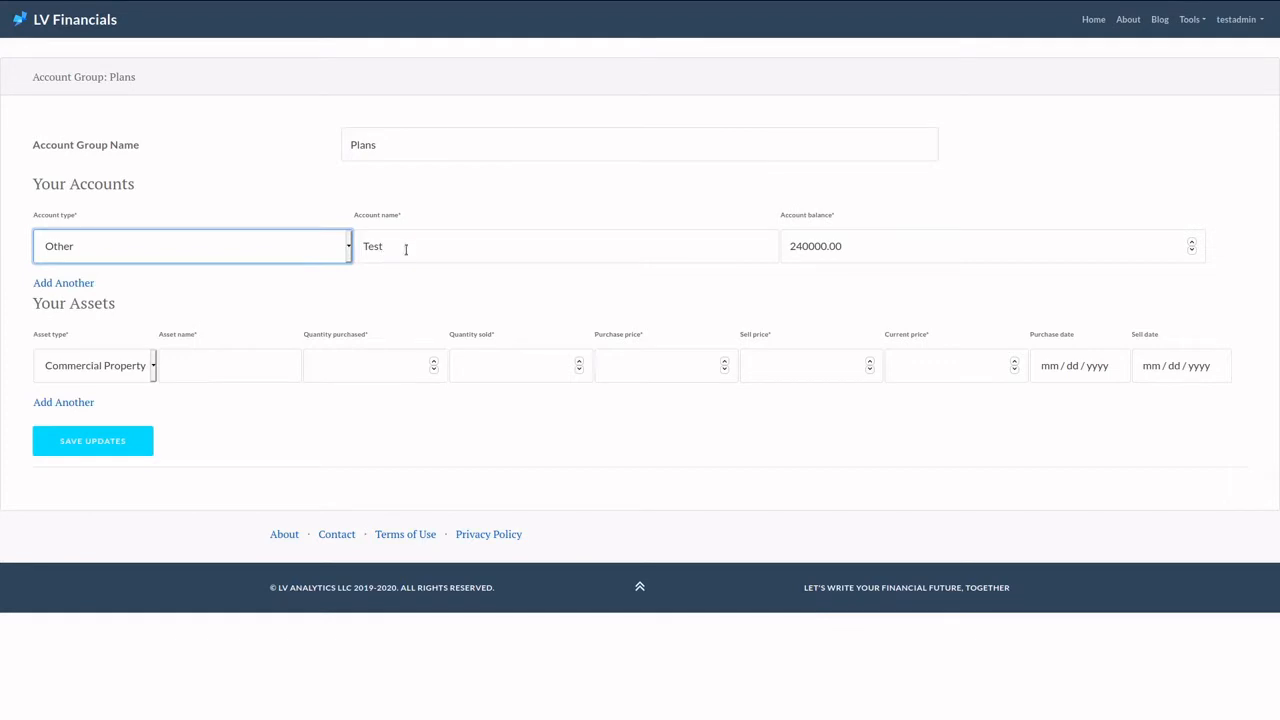
key("Tab")
left_click(853, 245)
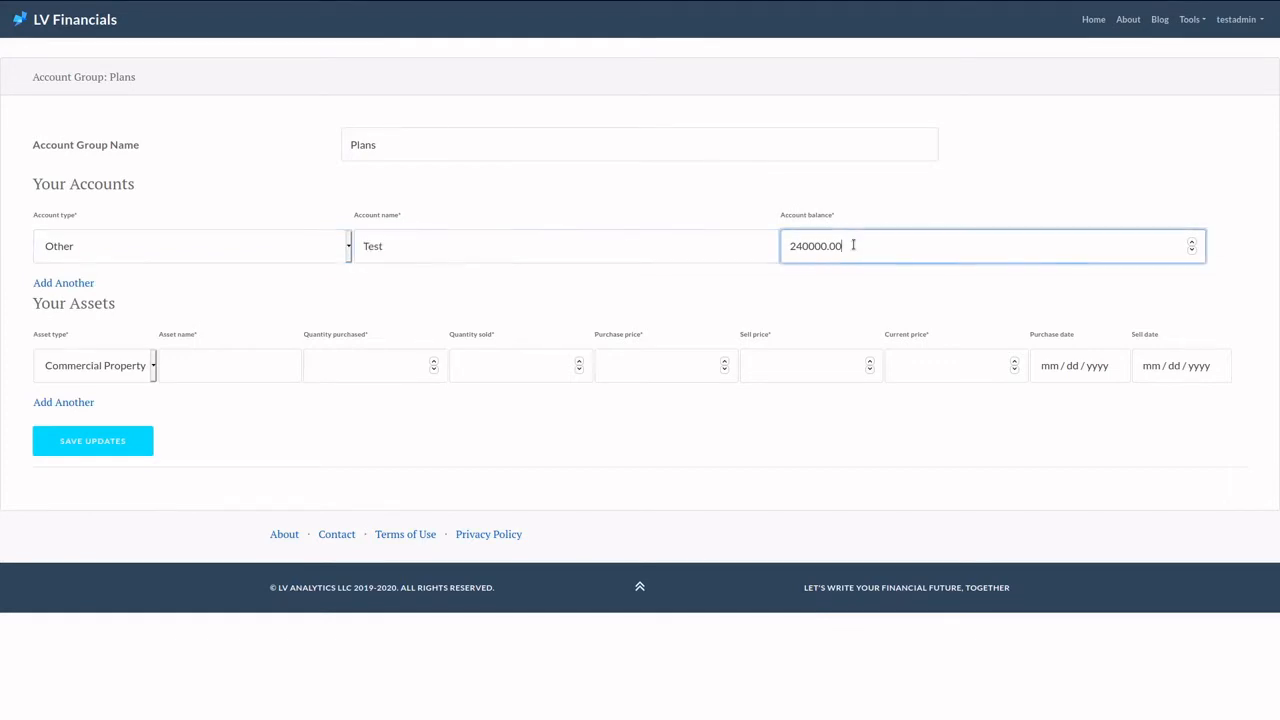
left_click_drag(853, 245, 790, 242)
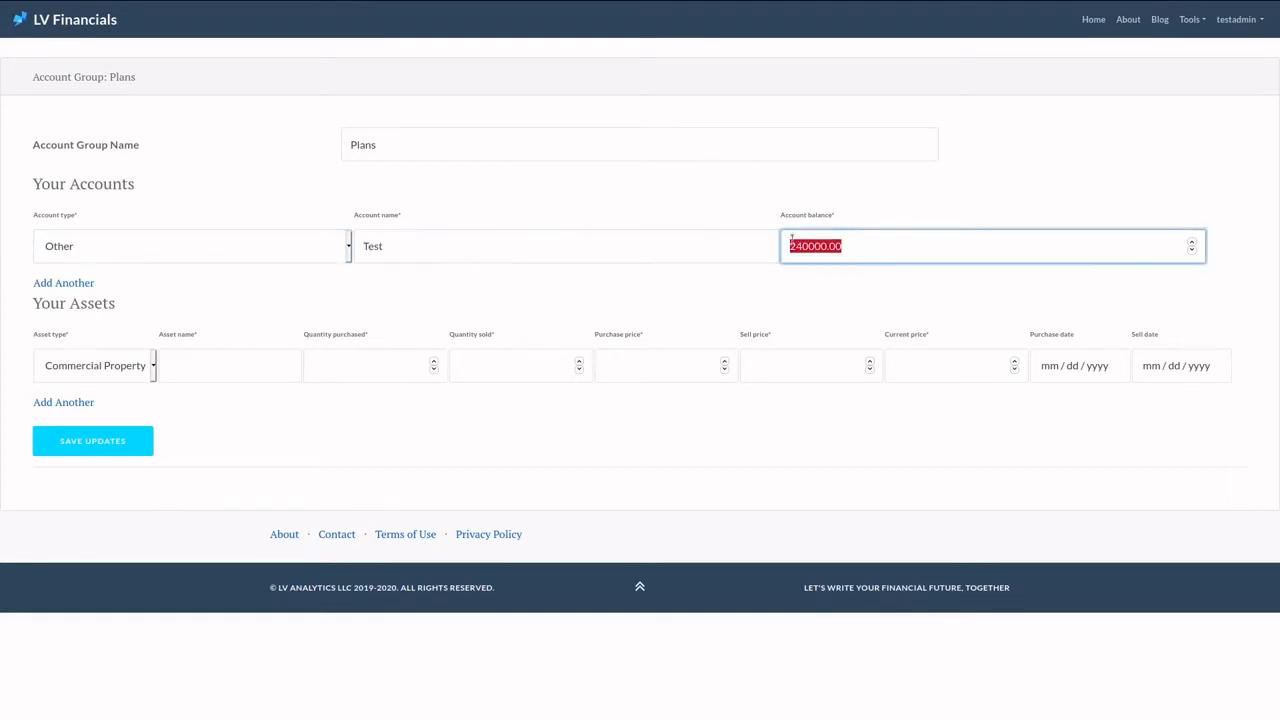
left_click(739, 204)
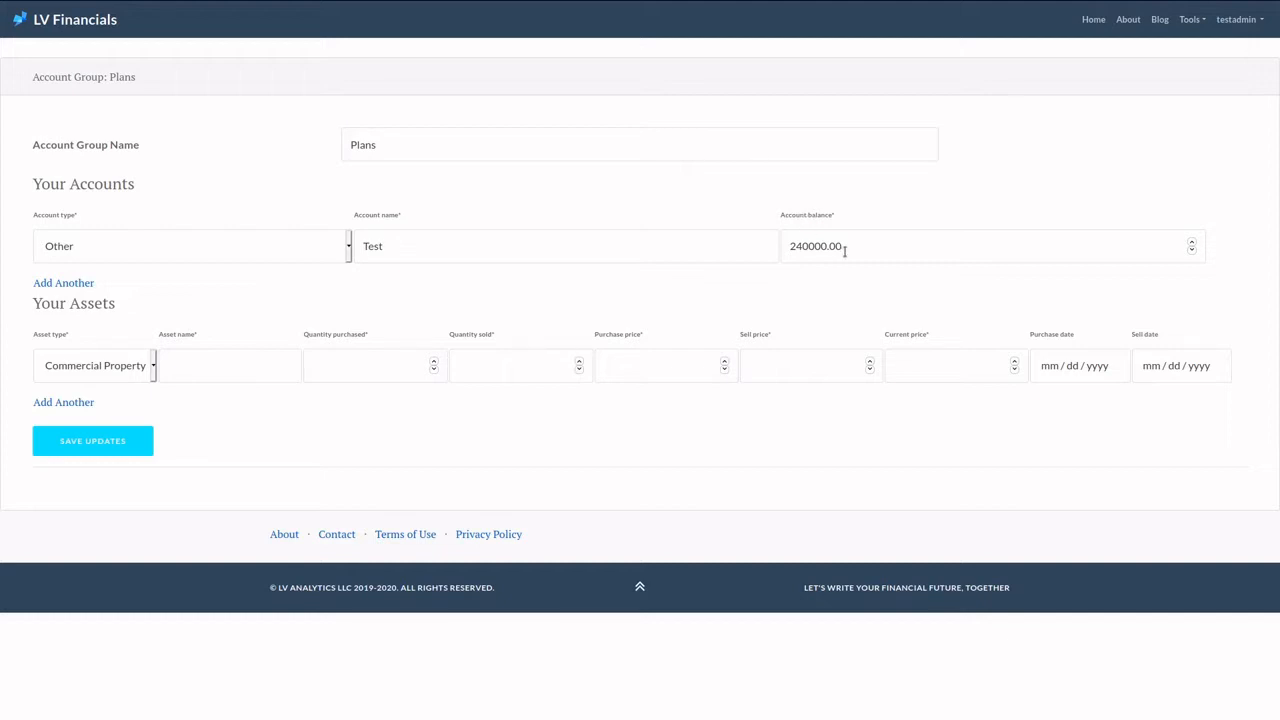
left_click_drag(843, 246, 777, 245)
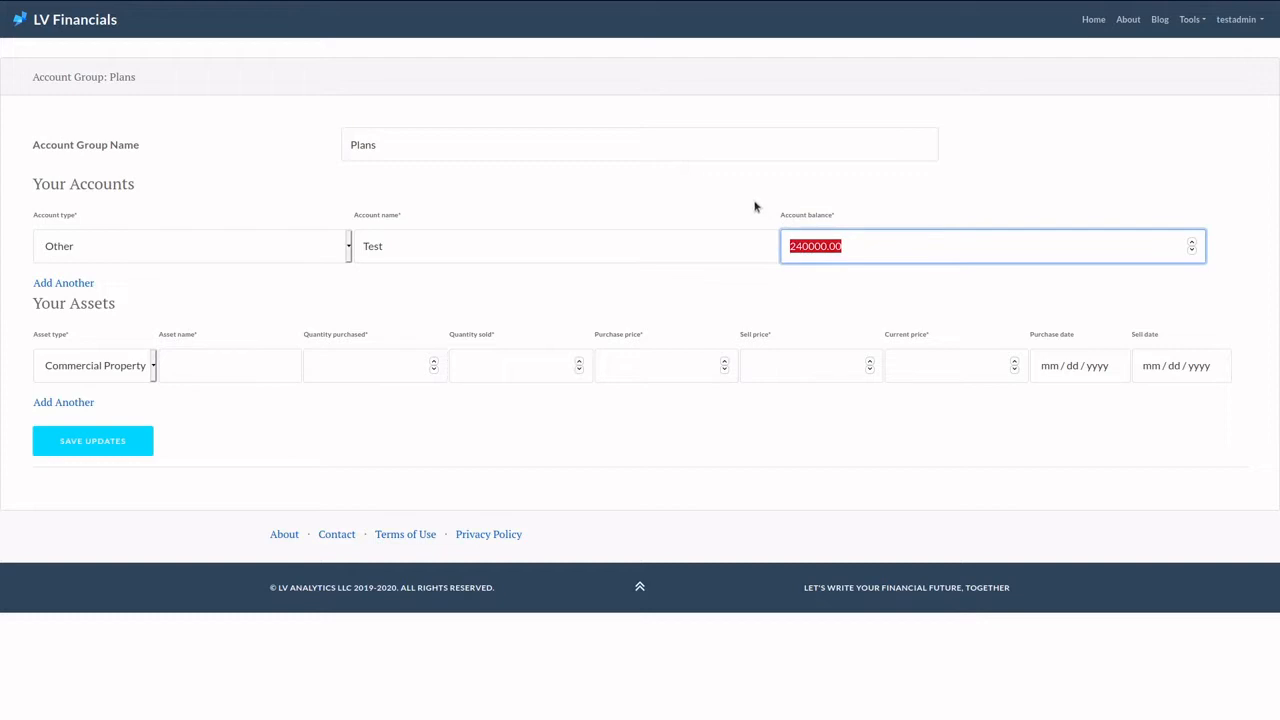
left_click(755, 207)
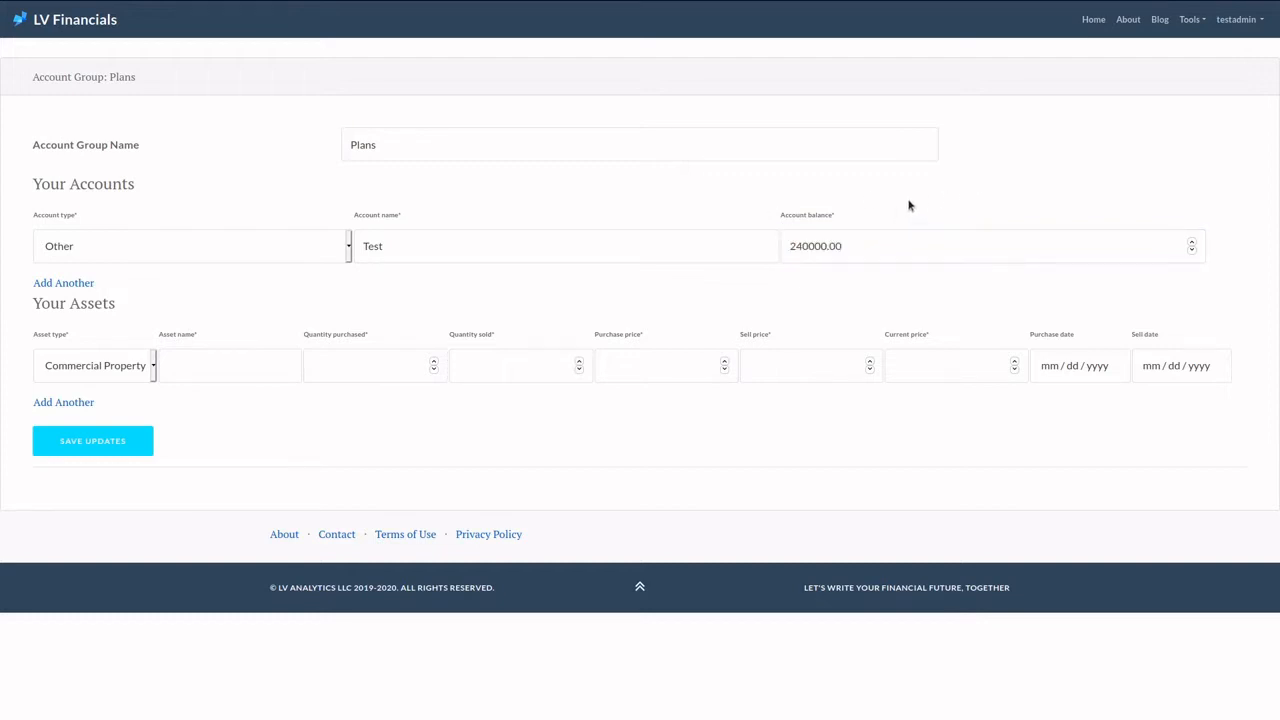
- In the Retirement Planning Dashboard, set the age in the start year to 30 and the retirement length to 50 years
left_click(1192, 24)
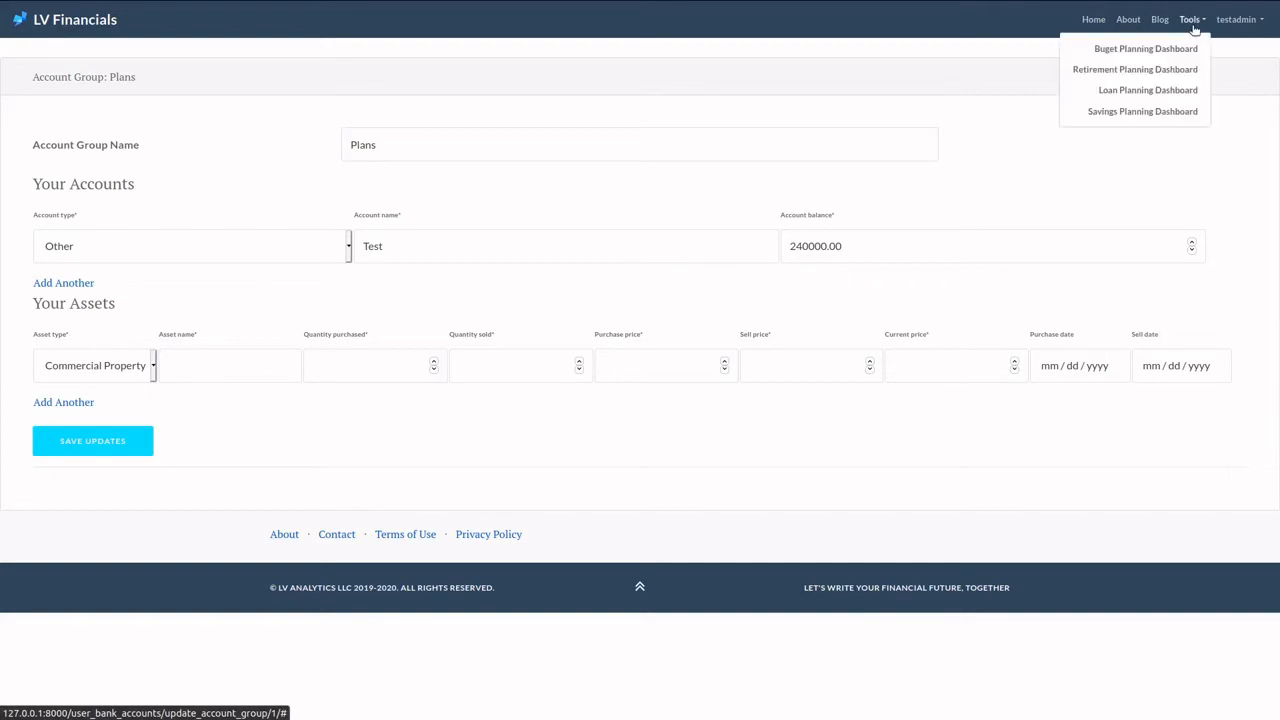
left_click(1075, 70)
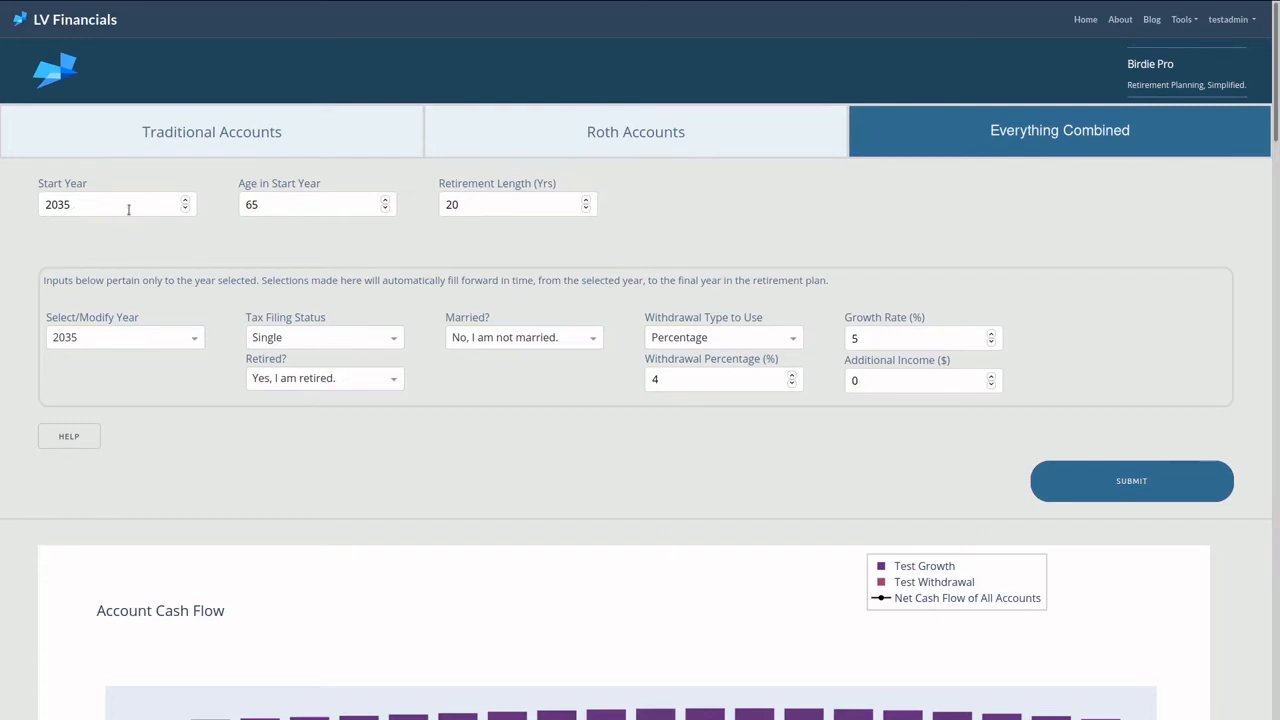
left_click(268, 203)
left_click_drag(268, 203, 244, 205)
type("30")
left_click(481, 209)
double_click(443, 207)
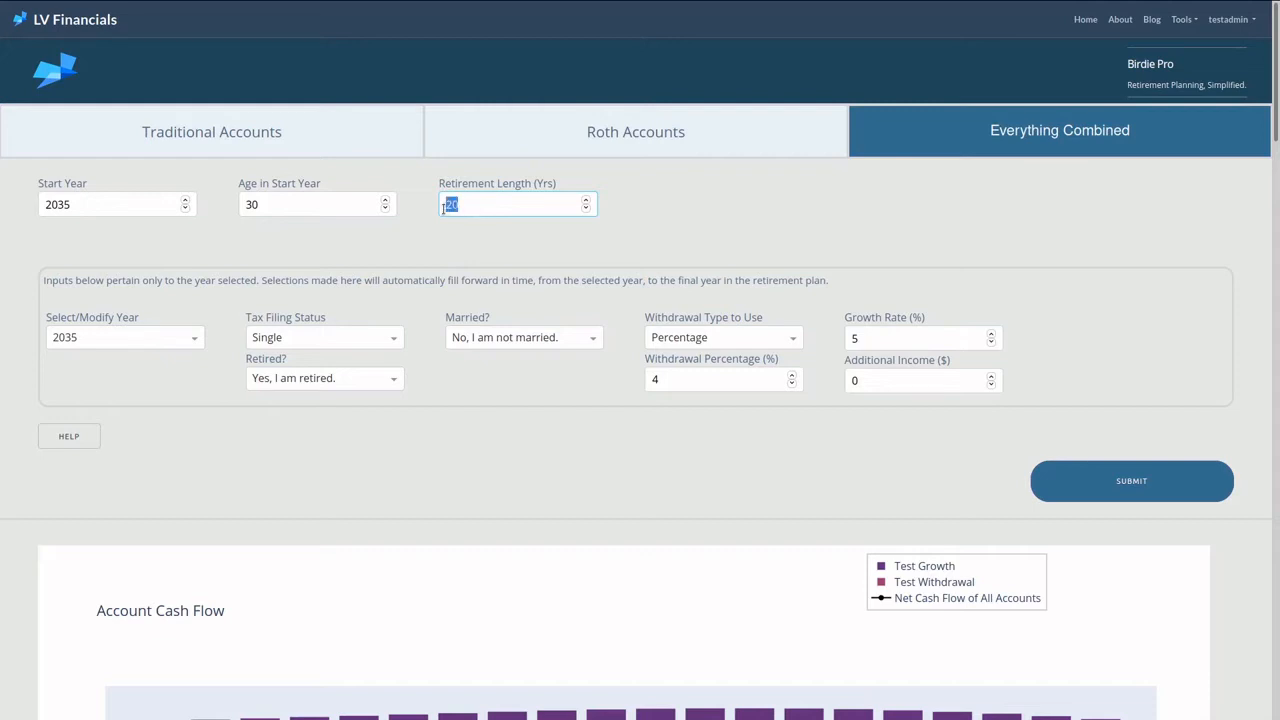
type("50")
left_click(451, 254)
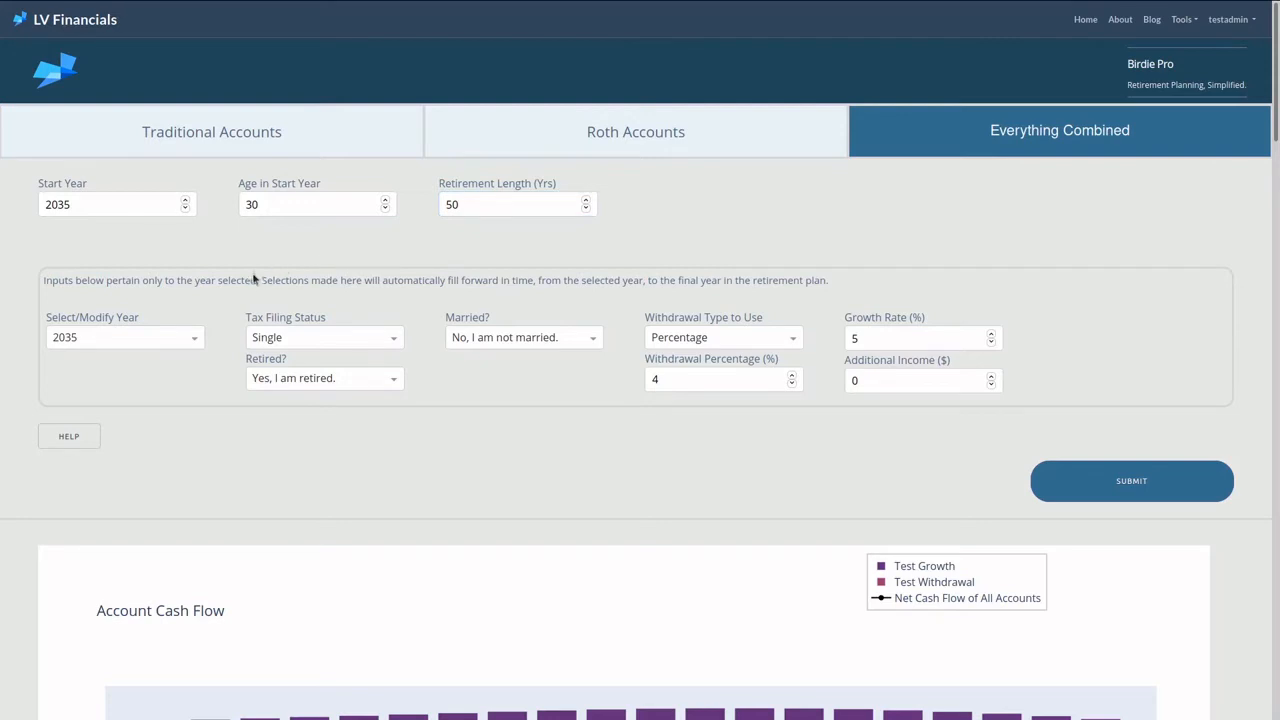
- For 2035, set the retirement status to "No, I am not retired." and the withdrawal type to Amount with $10000
left_click(195, 345)
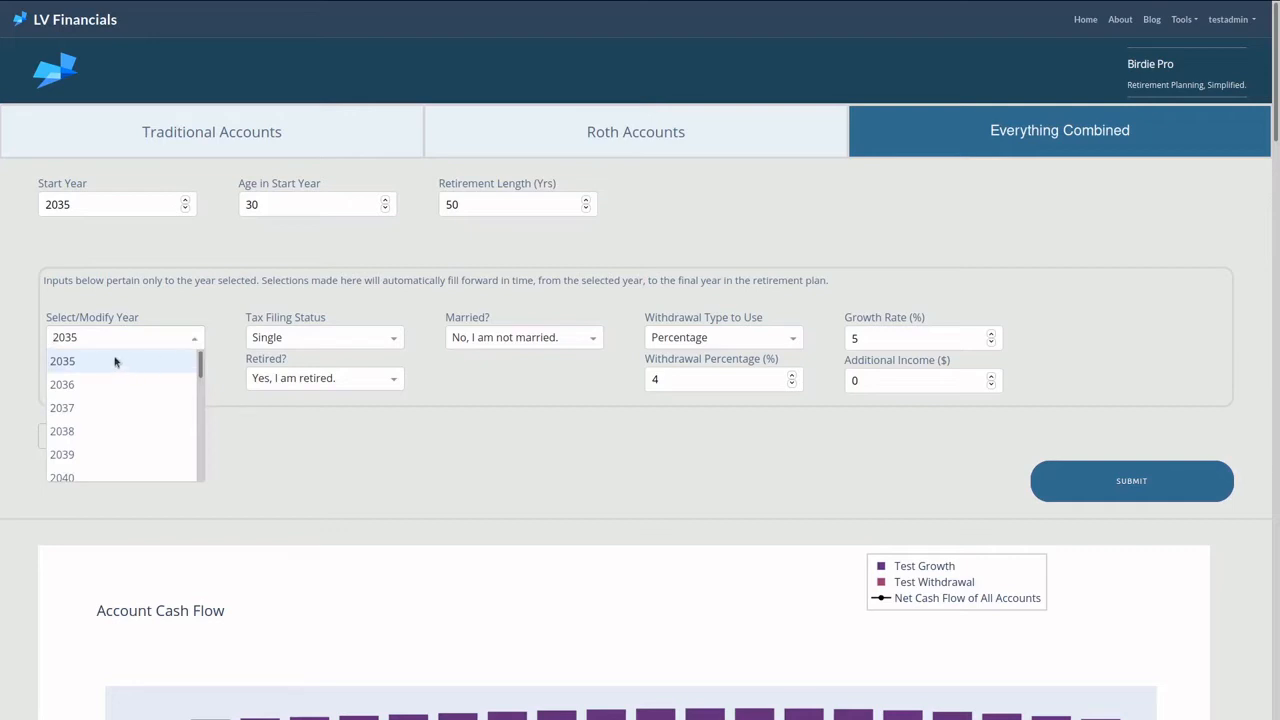
left_click(197, 338)
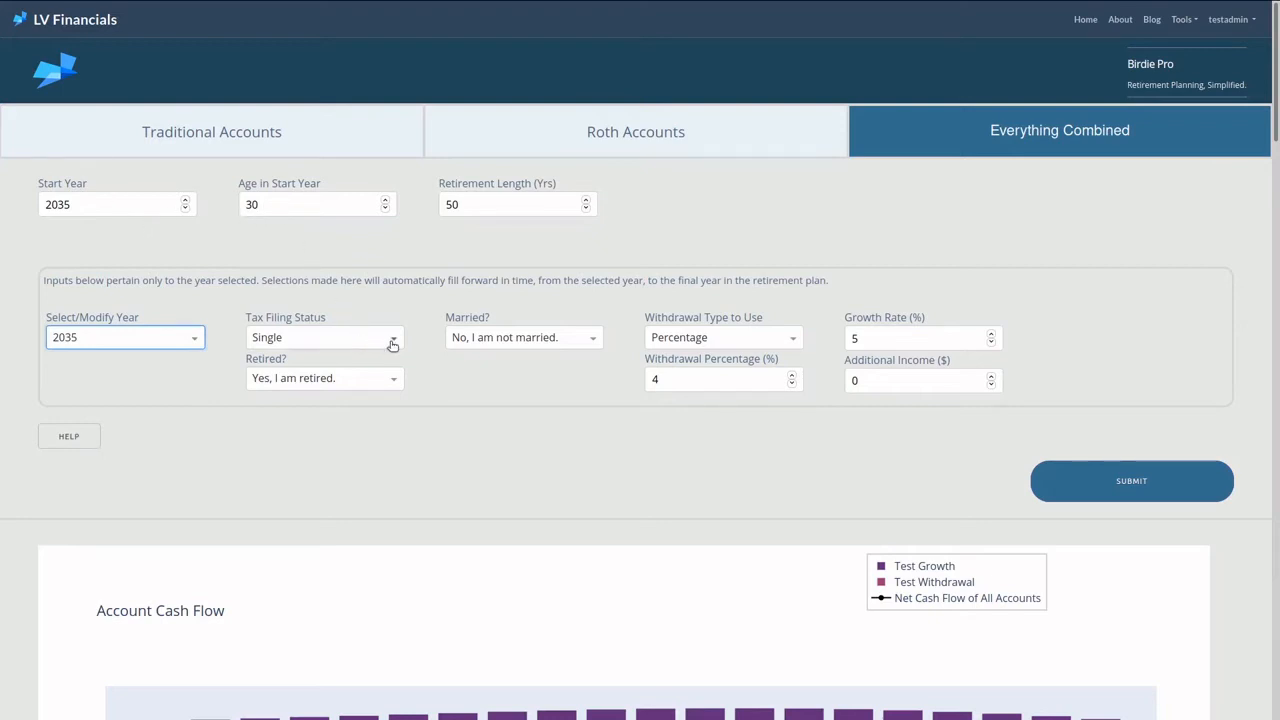
left_click(382, 379)
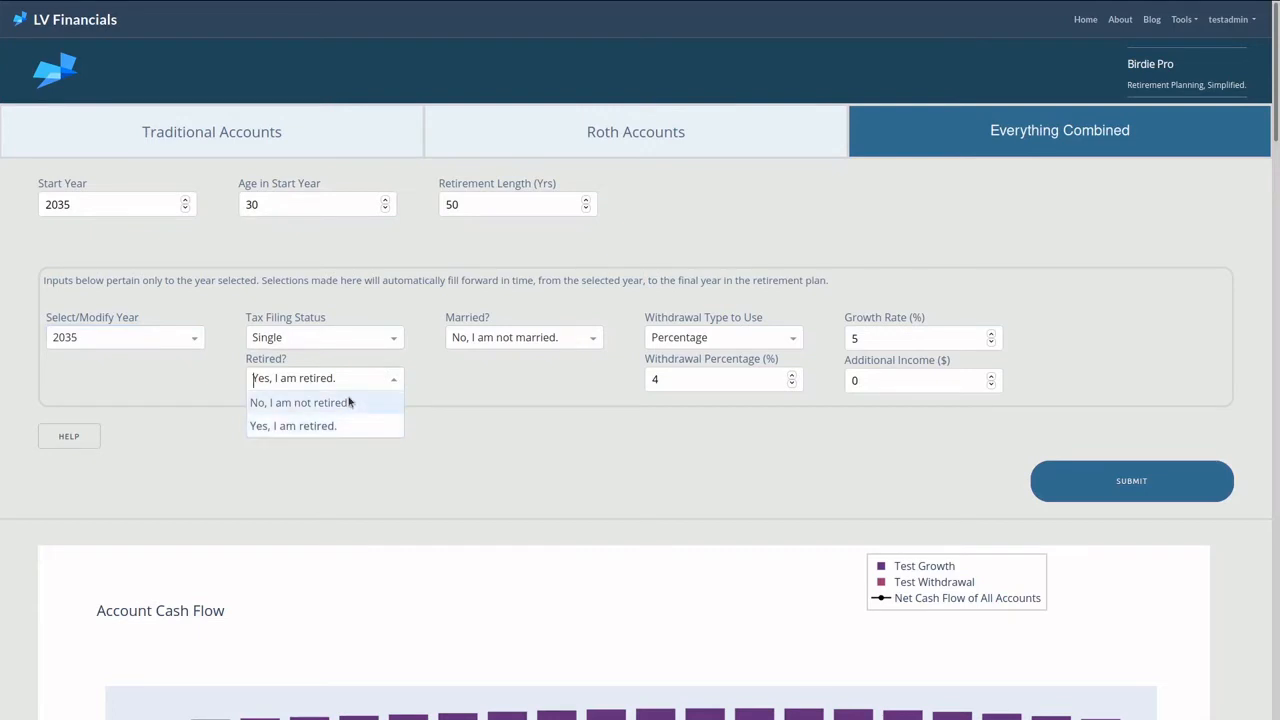
left_click(350, 402)
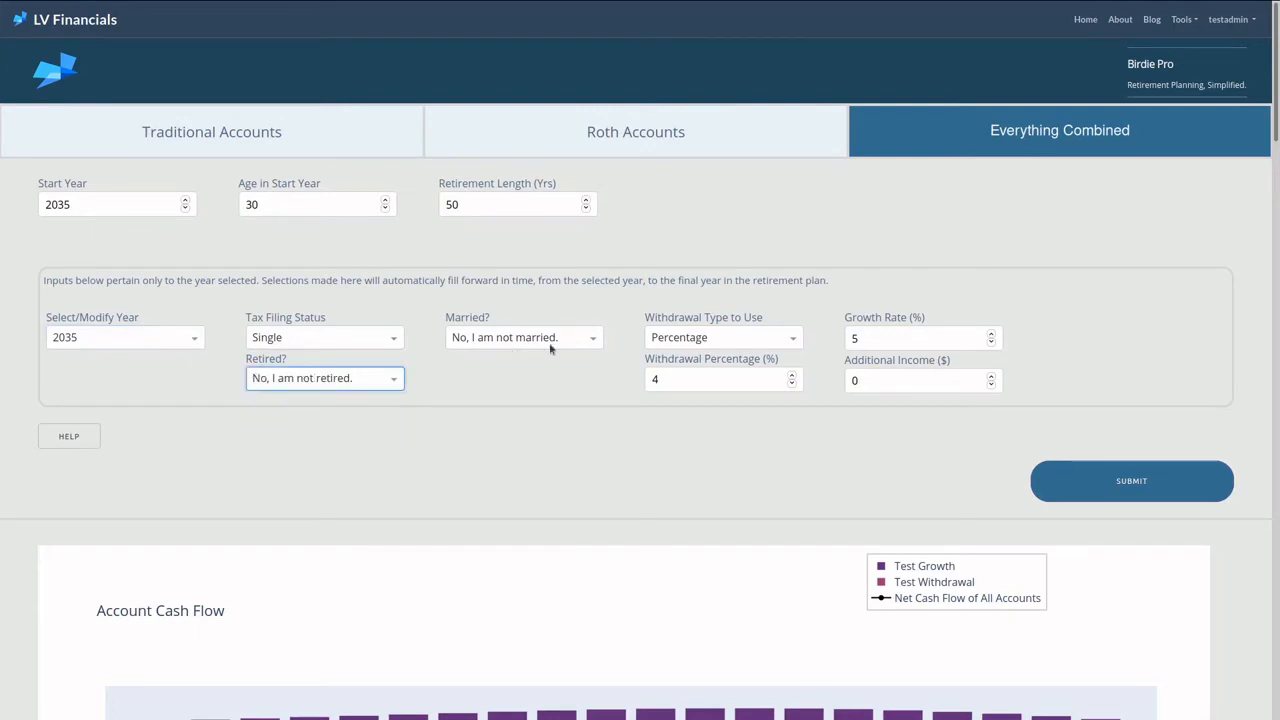
left_click(703, 340)
left_click(703, 384)
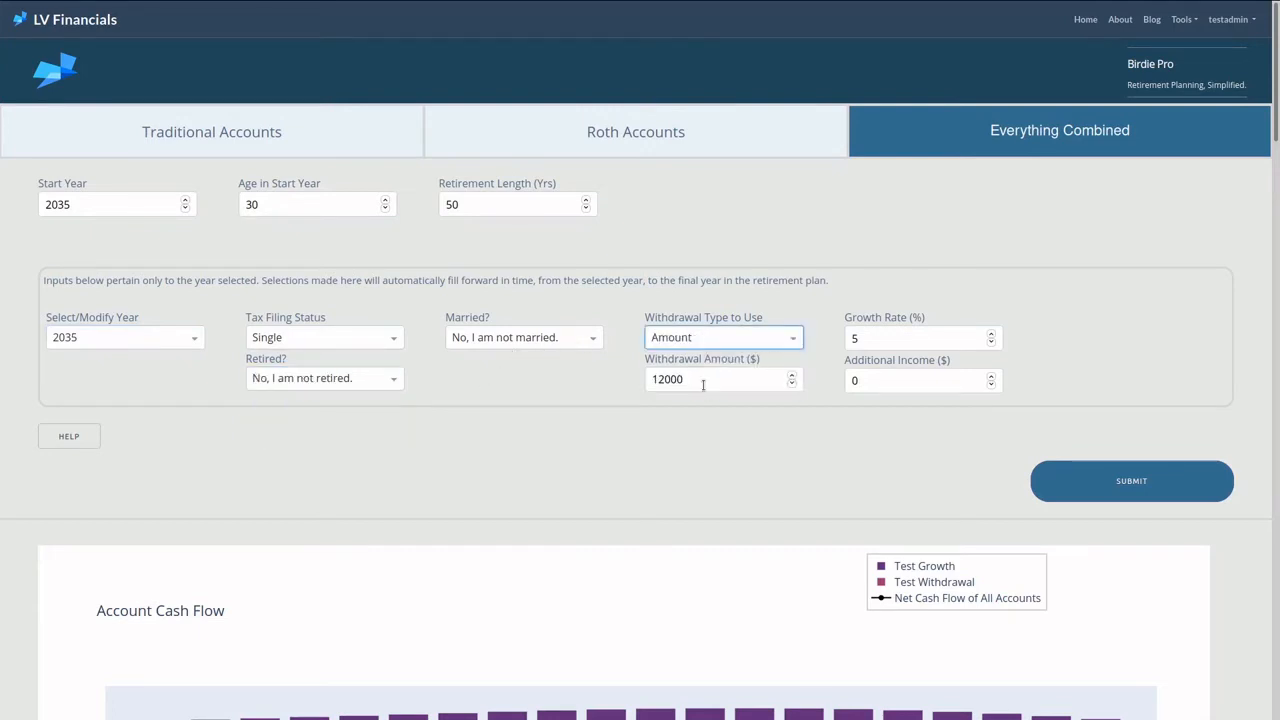
left_click_drag(703, 385, 612, 384)
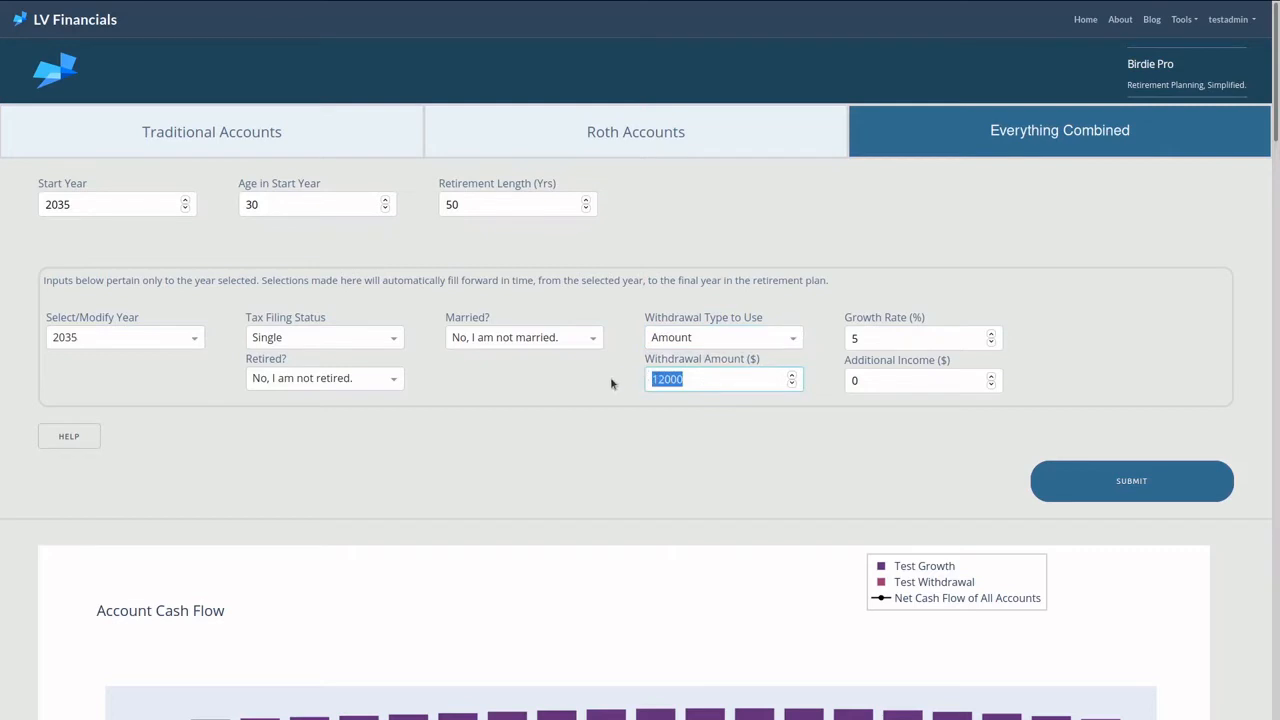
type("10000")
- Set the additional income for 2035 to $55000 and submit the retirement plan
left_click(960, 339)
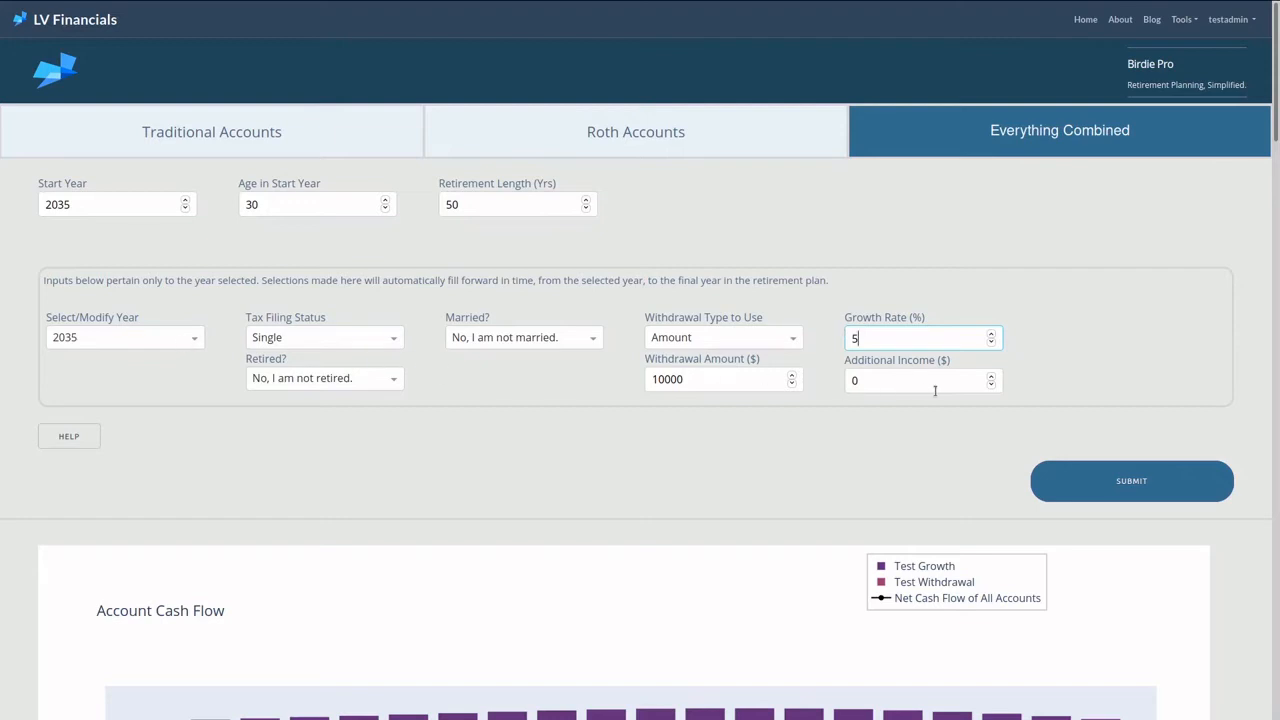
left_click(873, 380)
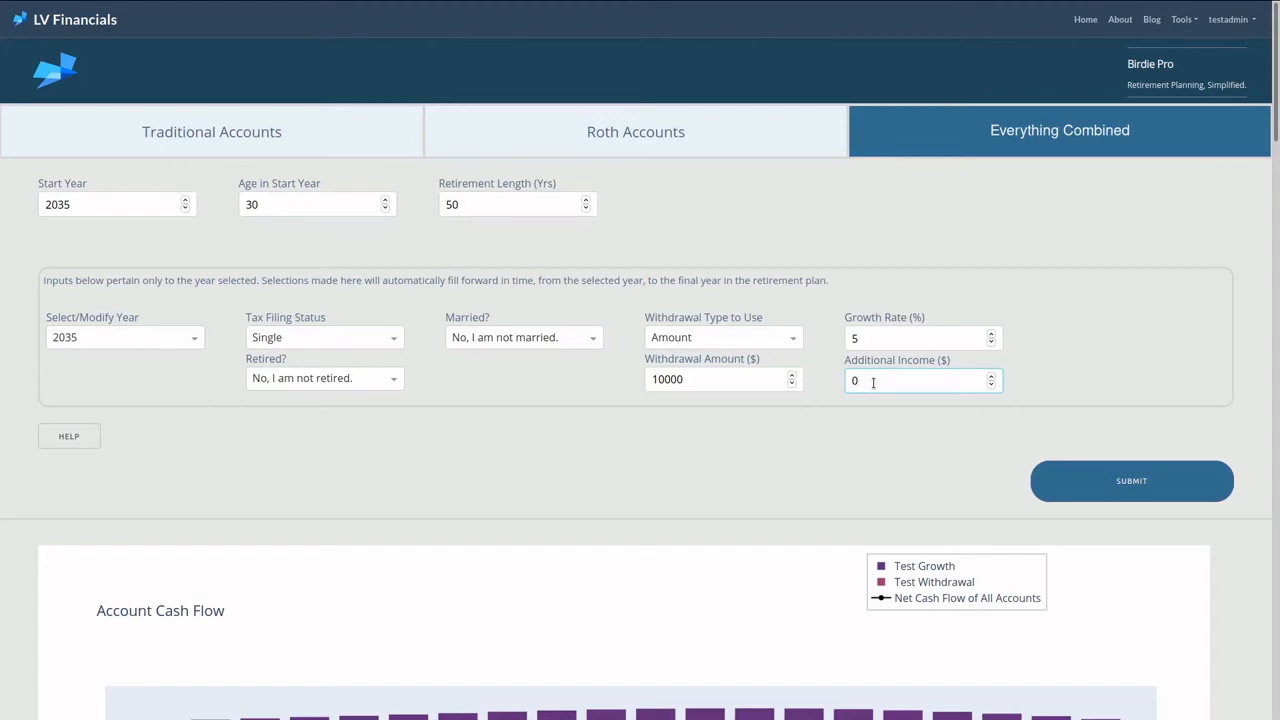
key("ctrl+a")
type("55000")
left_click(1062, 477)
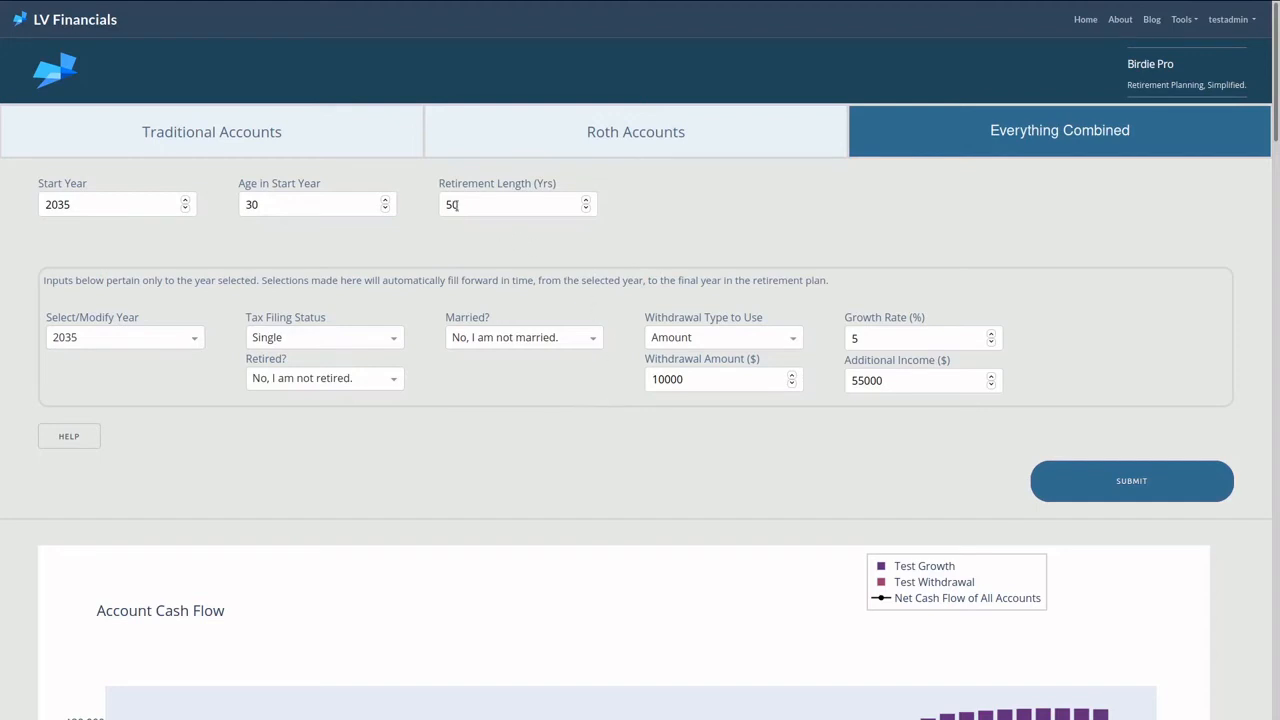
- Examine the Account Cash Flow chart's growth, withdrawals and net cash flow, comparing them with the entered retirement length and withdrawal amount
left_click_drag(473, 204, 437, 203)
scroll(464, 390, "down", 4)
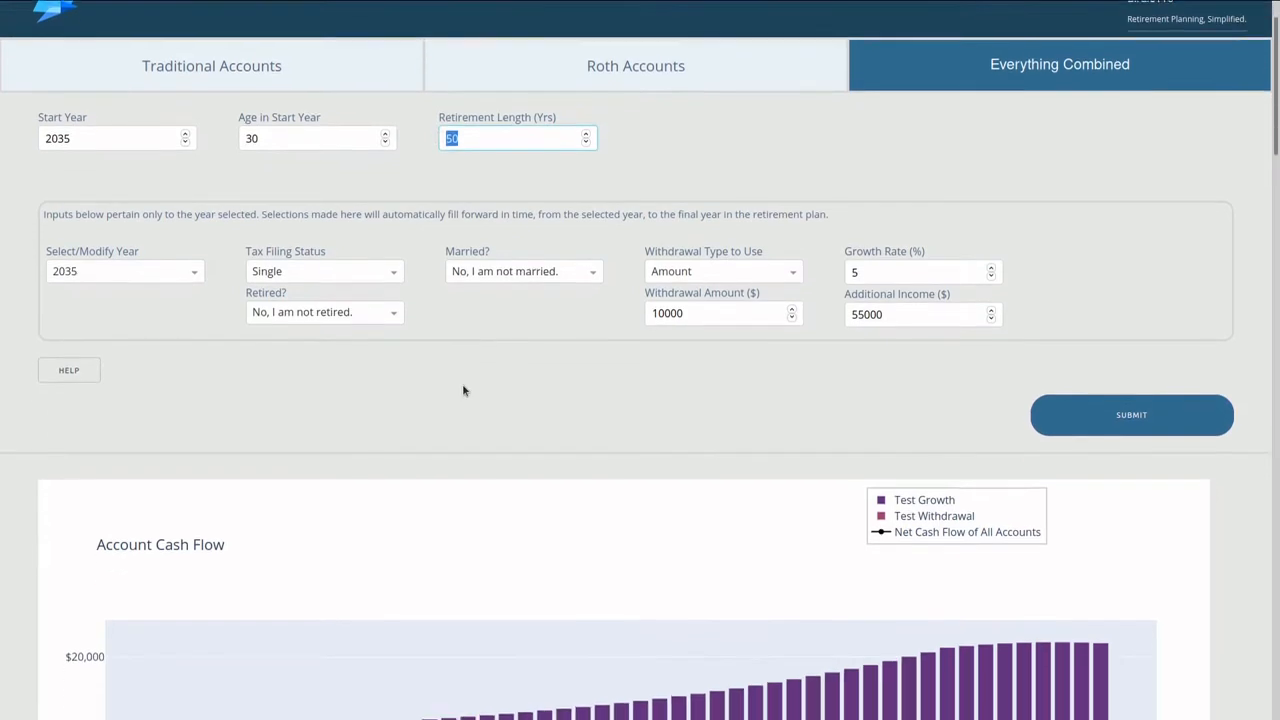
scroll(463, 385, "down", 1)
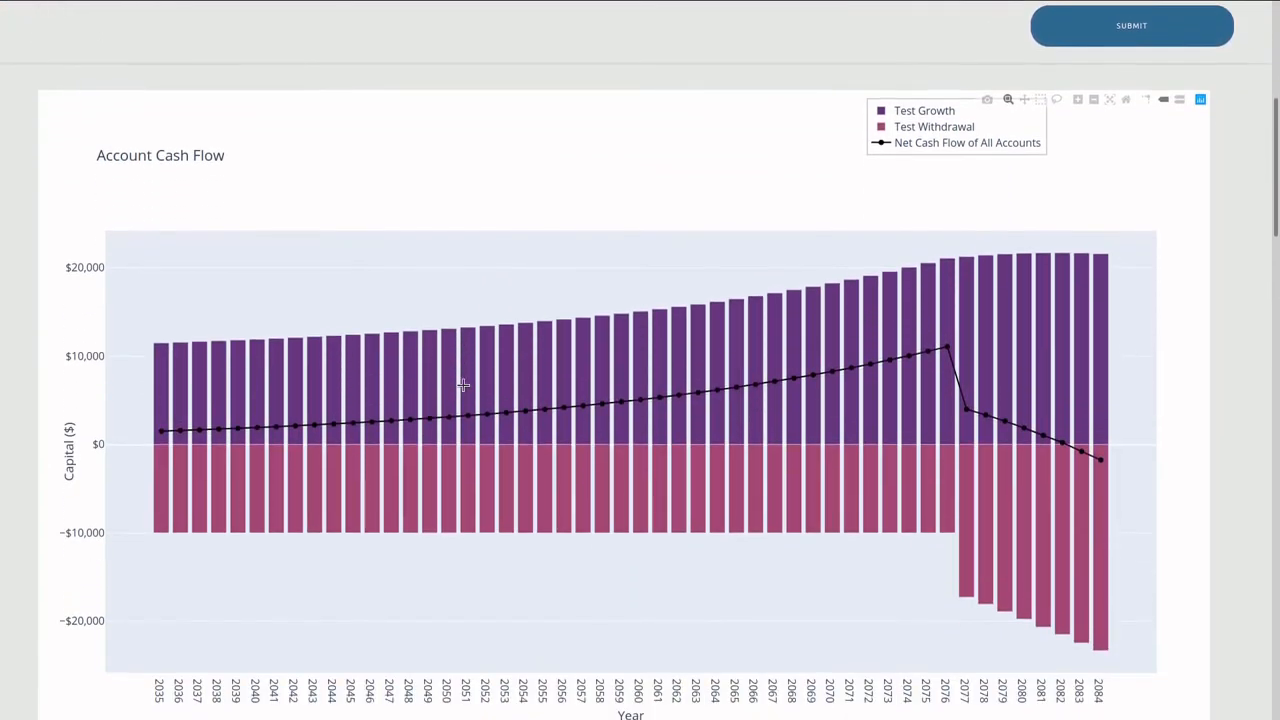
mouse_move(162, 429)
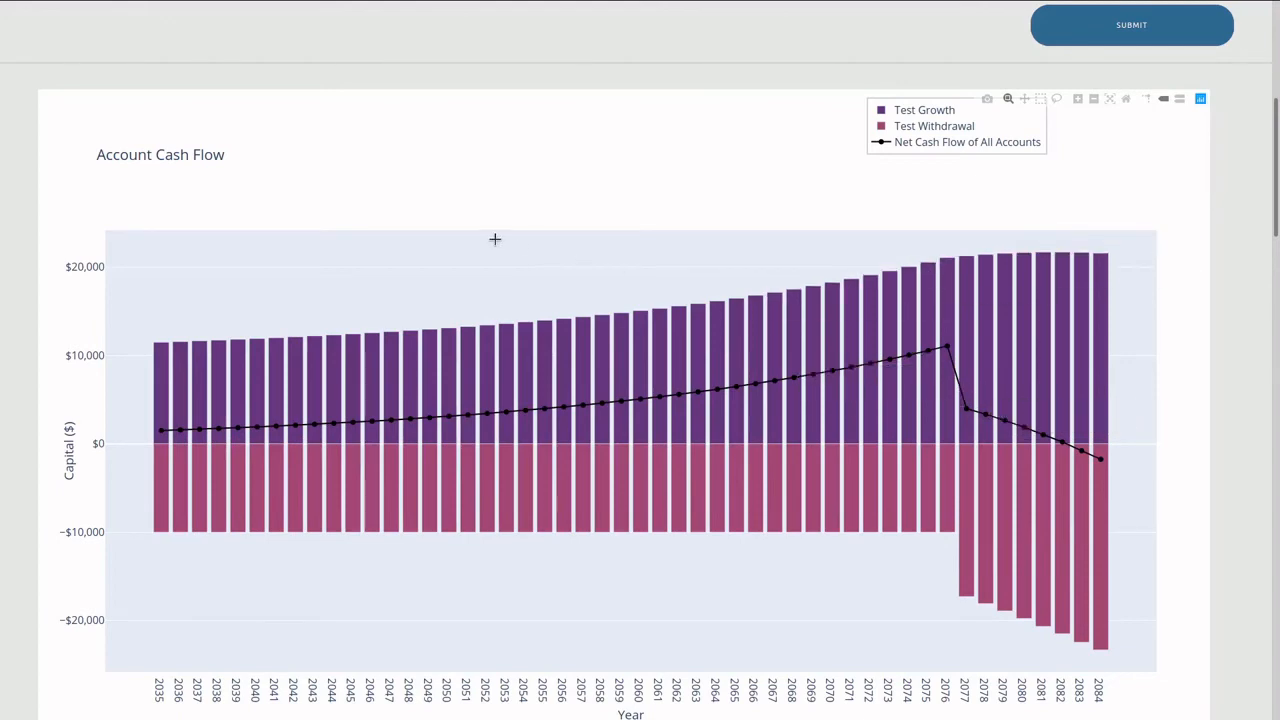
scroll(494, 239, "up", 5)
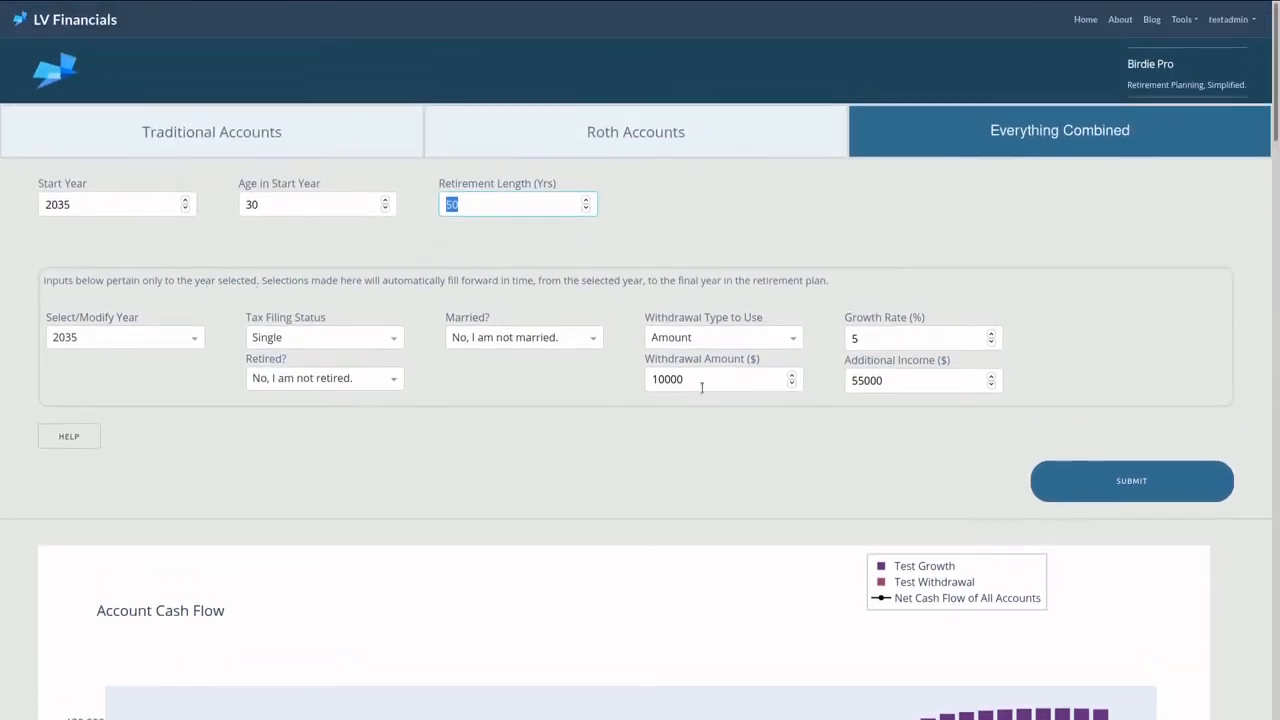
left_click_drag(696, 381, 607, 378)
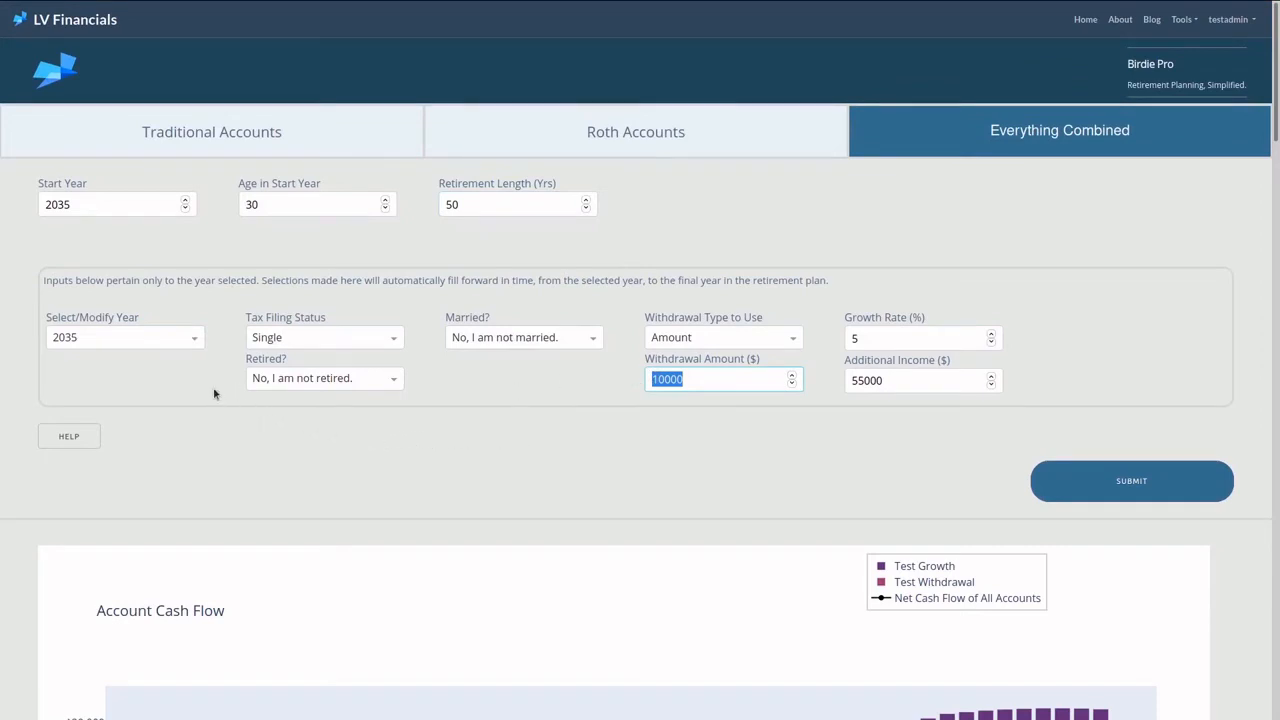
- Select 2036 as the year to modify, set its withdrawal amount to $0 and submit the plan
left_click(191, 345)
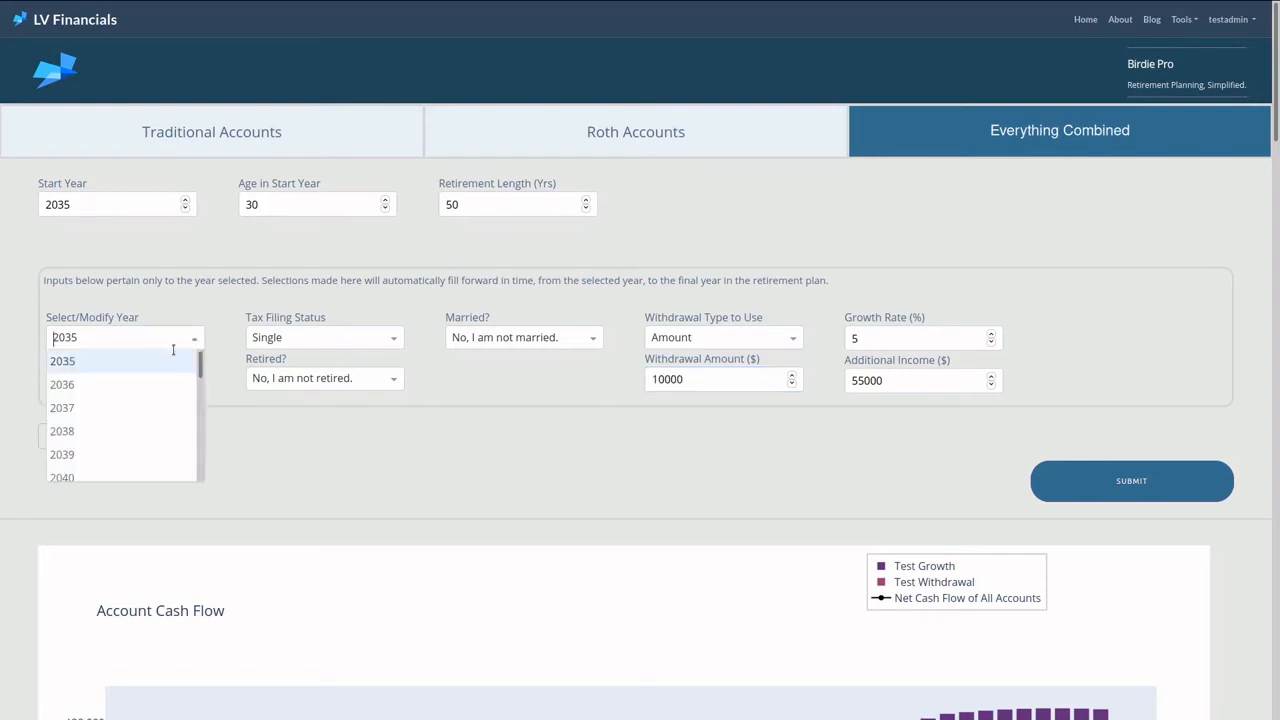
left_click(163, 382)
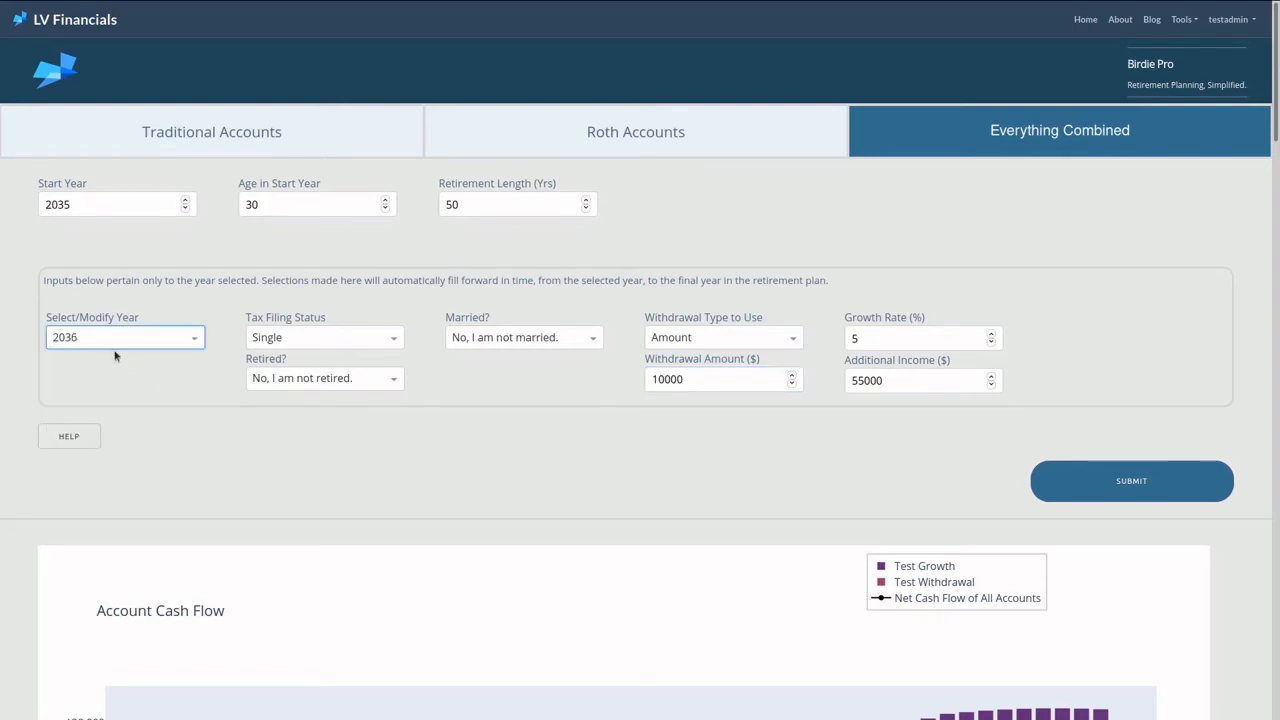
left_click(709, 378)
left_click_drag(709, 378, 625, 373)
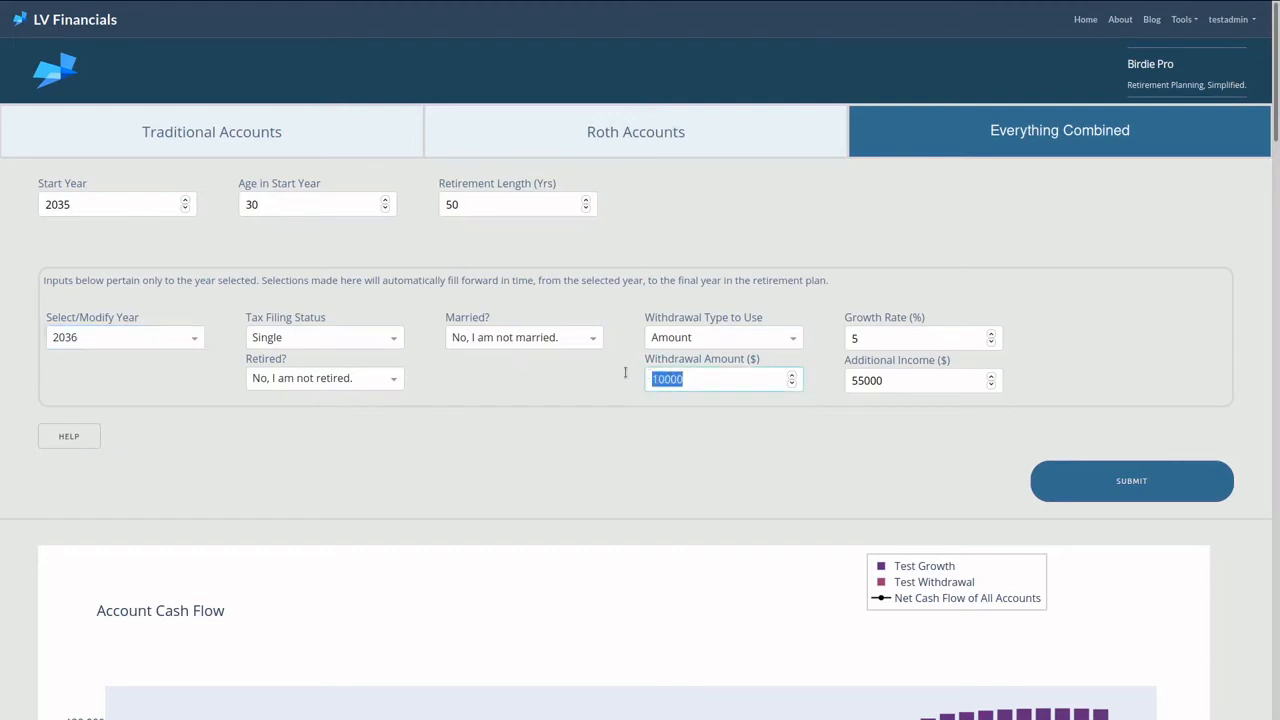
type("0")
double_click(655, 378)
left_click_drag(900, 377, 844, 376)
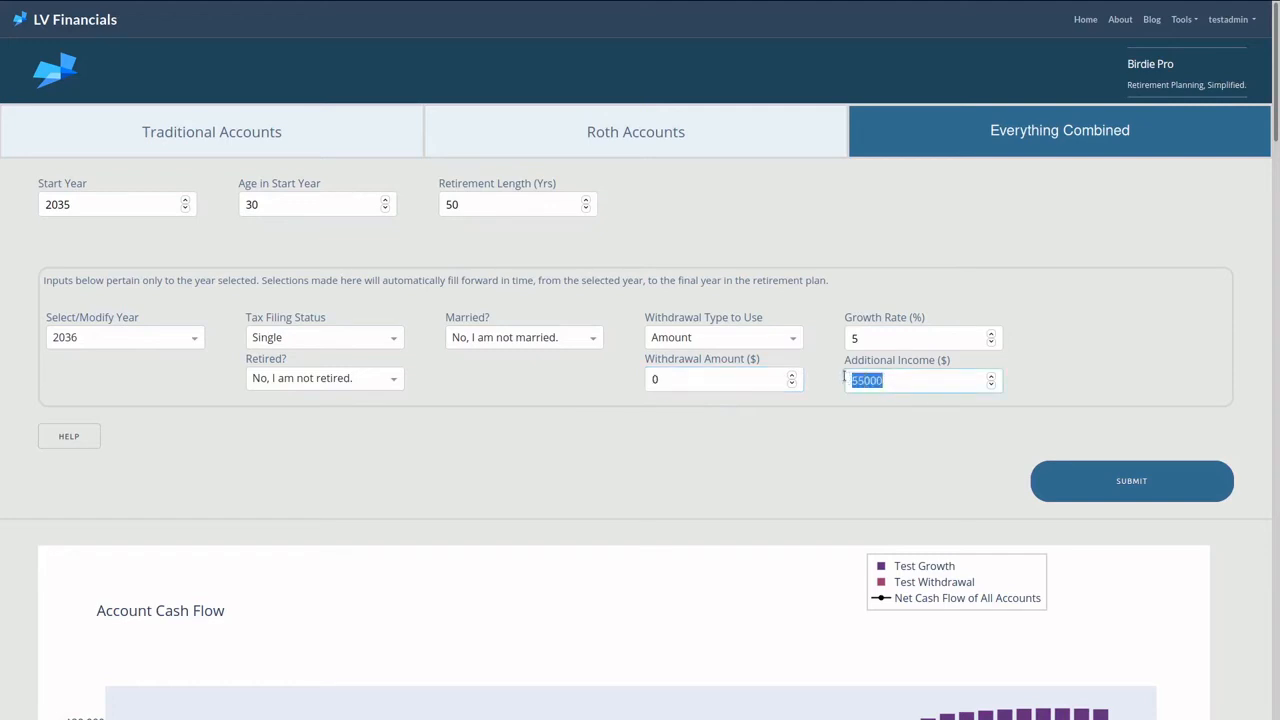
left_click(872, 424)
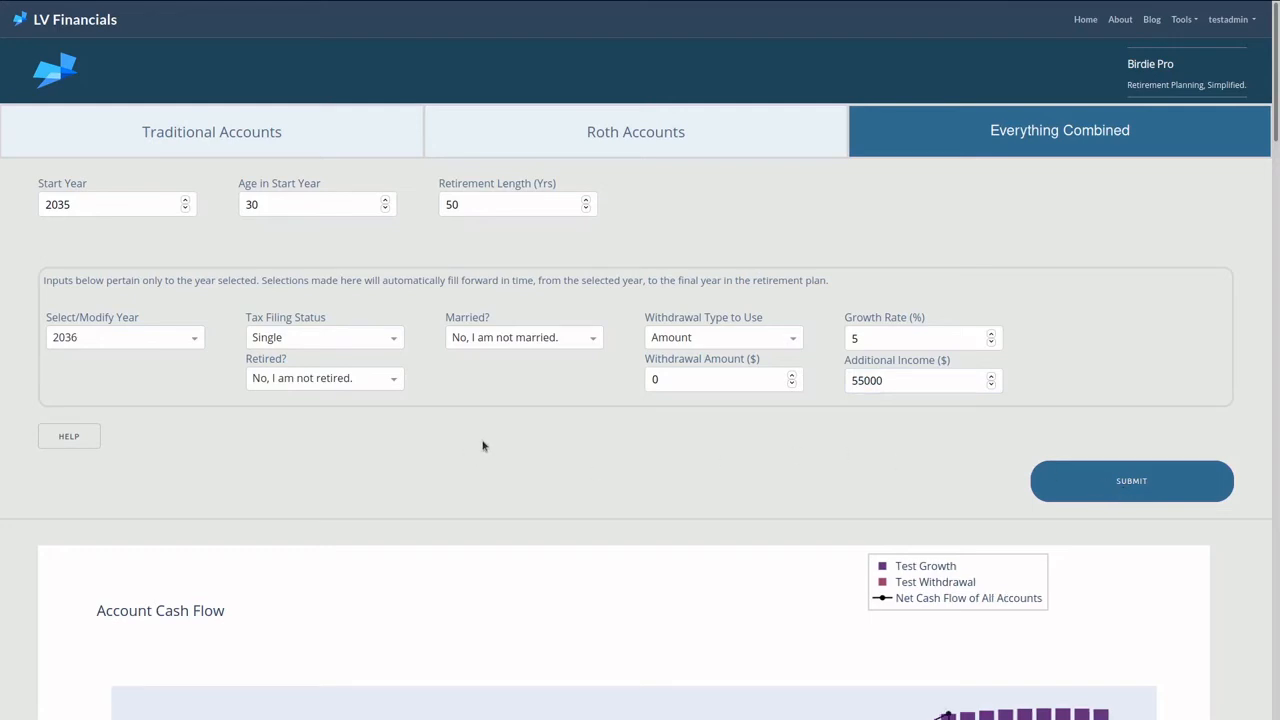
scroll(482, 446, "down", 3)
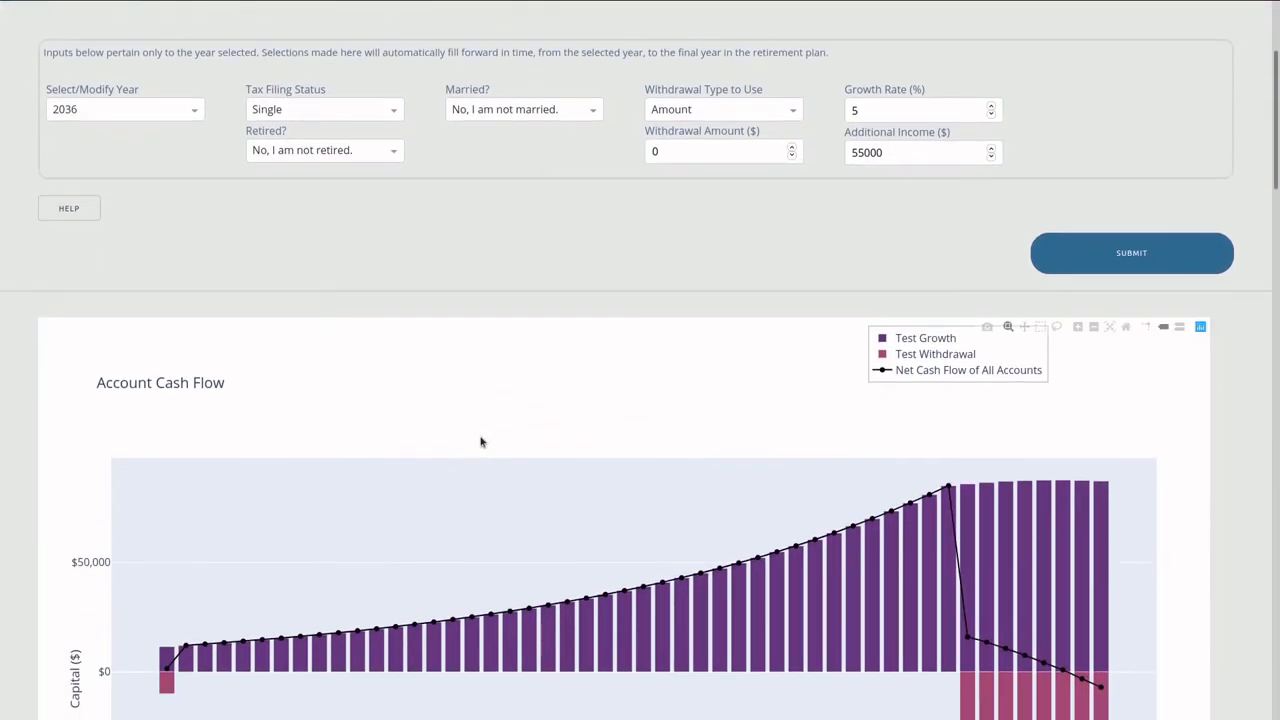
- Review the updated cash flow from 2035 onward, then the balance and income charts and the planning, tax and account summaries
scroll(481, 442, "down", 1)
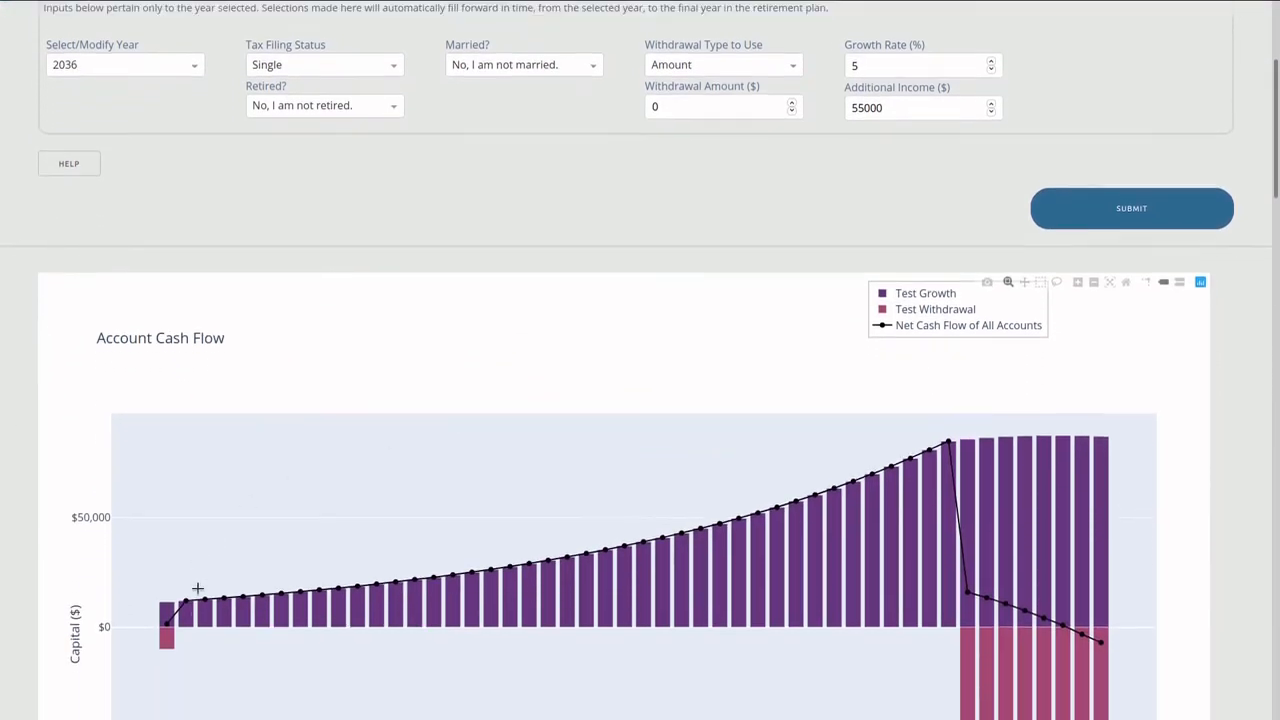
scroll(197, 588, "down", 3)
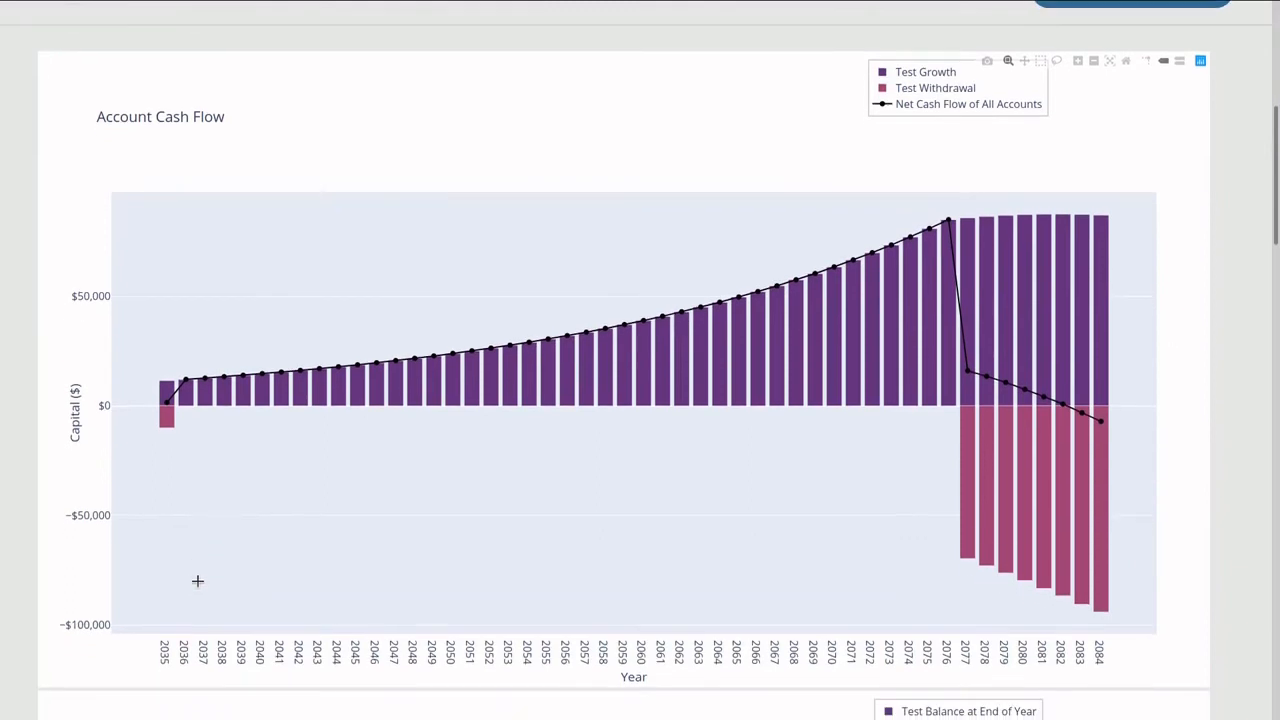
mouse_move(181, 393)
scroll(858, 521, "down", 1)
scroll(858, 521, "down", 8)
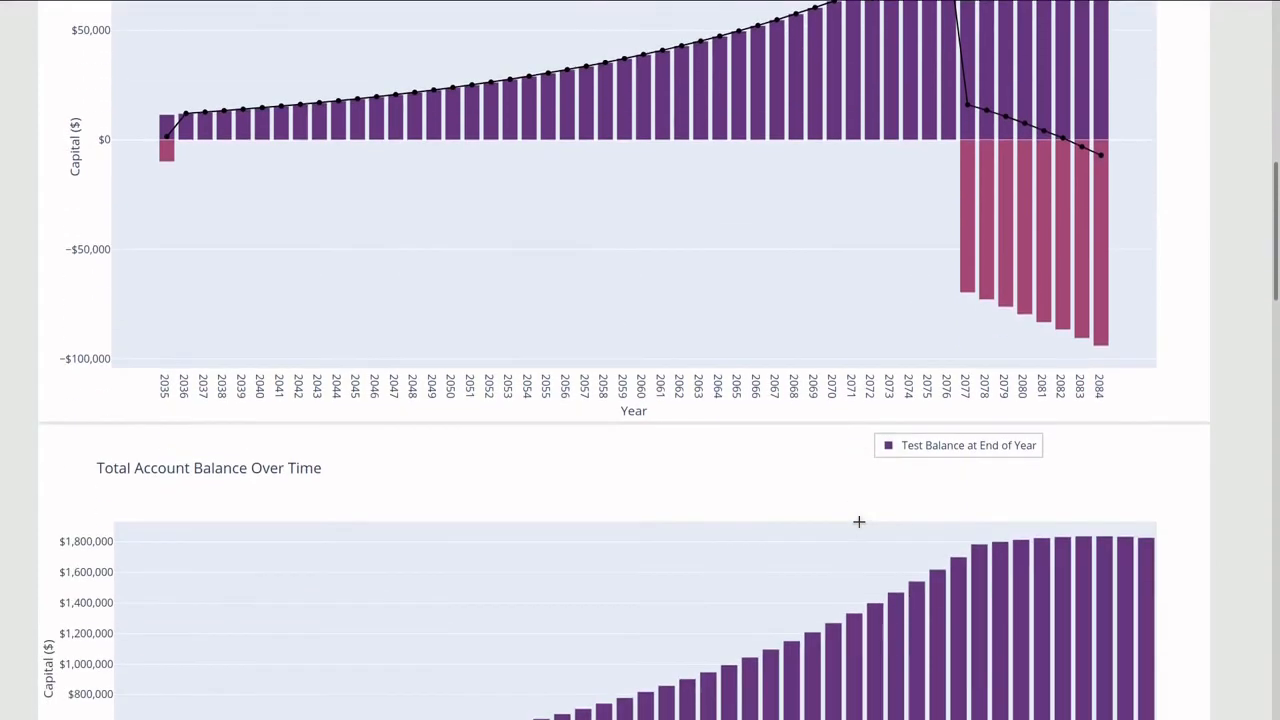
scroll(859, 522, "down", 15)
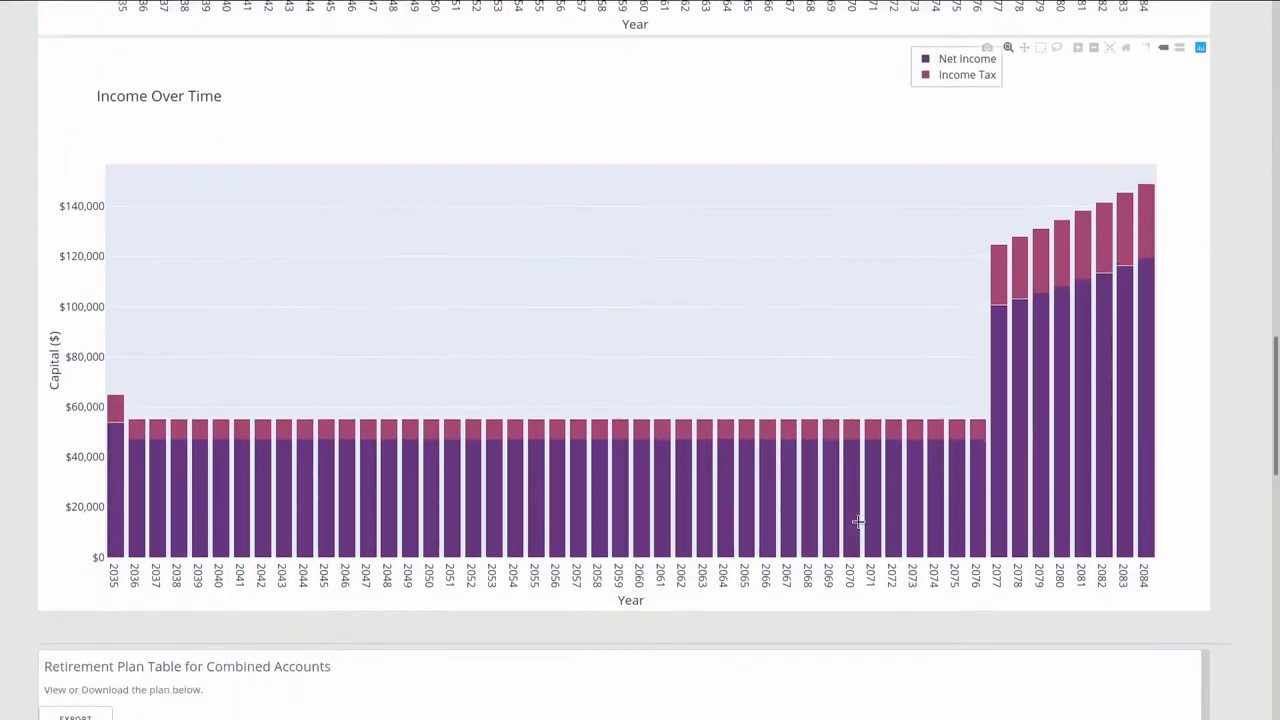
scroll(853, 520, "down", 4)
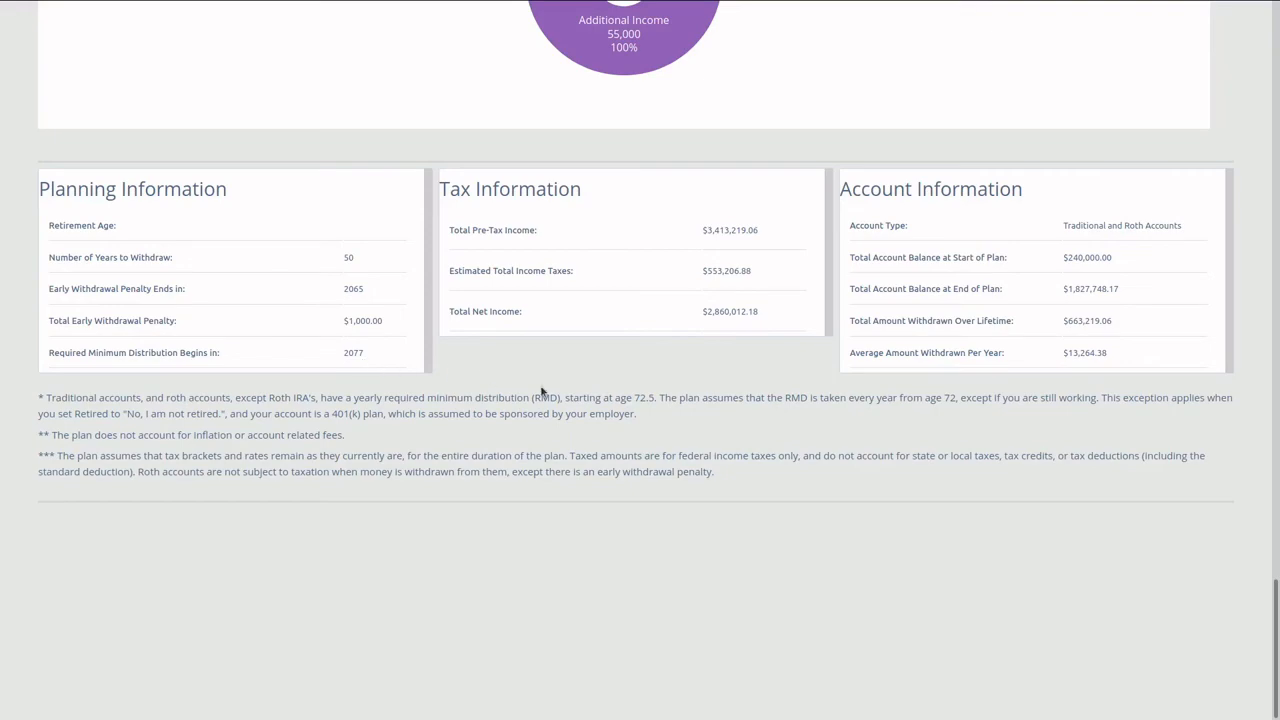
- Examine the Income Over Time chart, comparing pre-tax and net income in 2077 with the preceding years
scroll(544, 393, "up", 4)
scroll(742, 382, "up", 9)
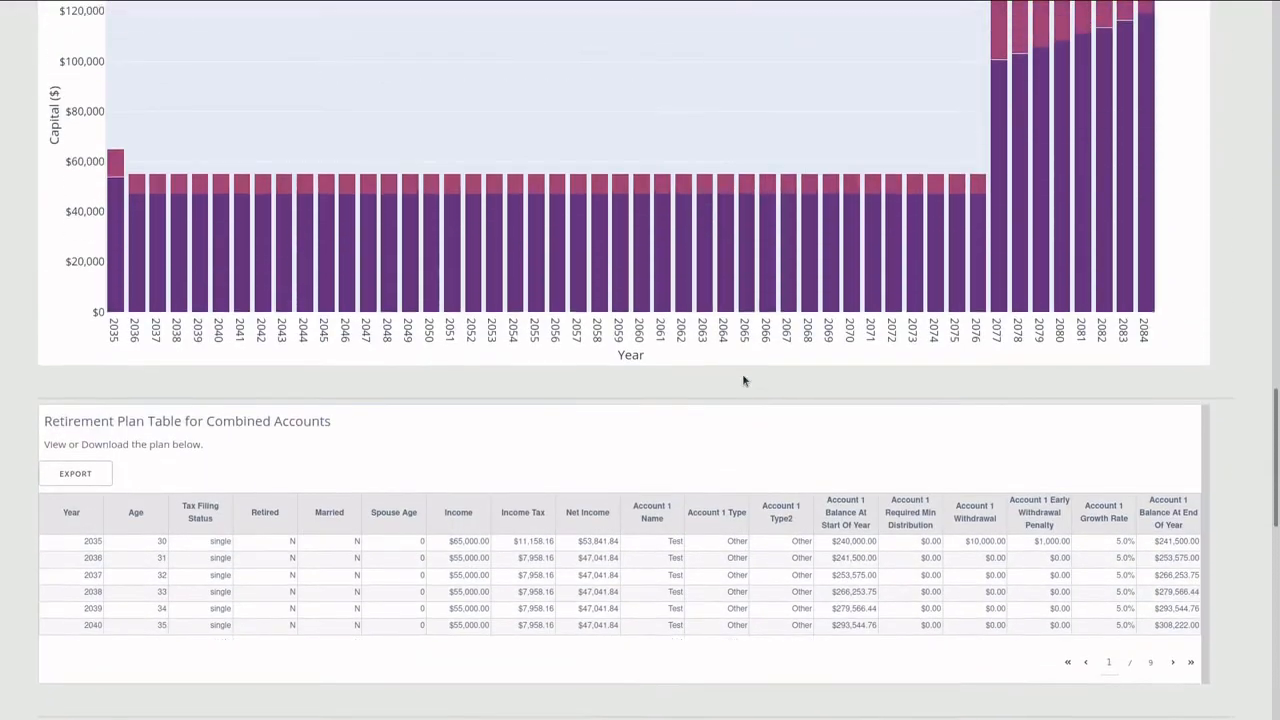
scroll(739, 371, "up", 1)
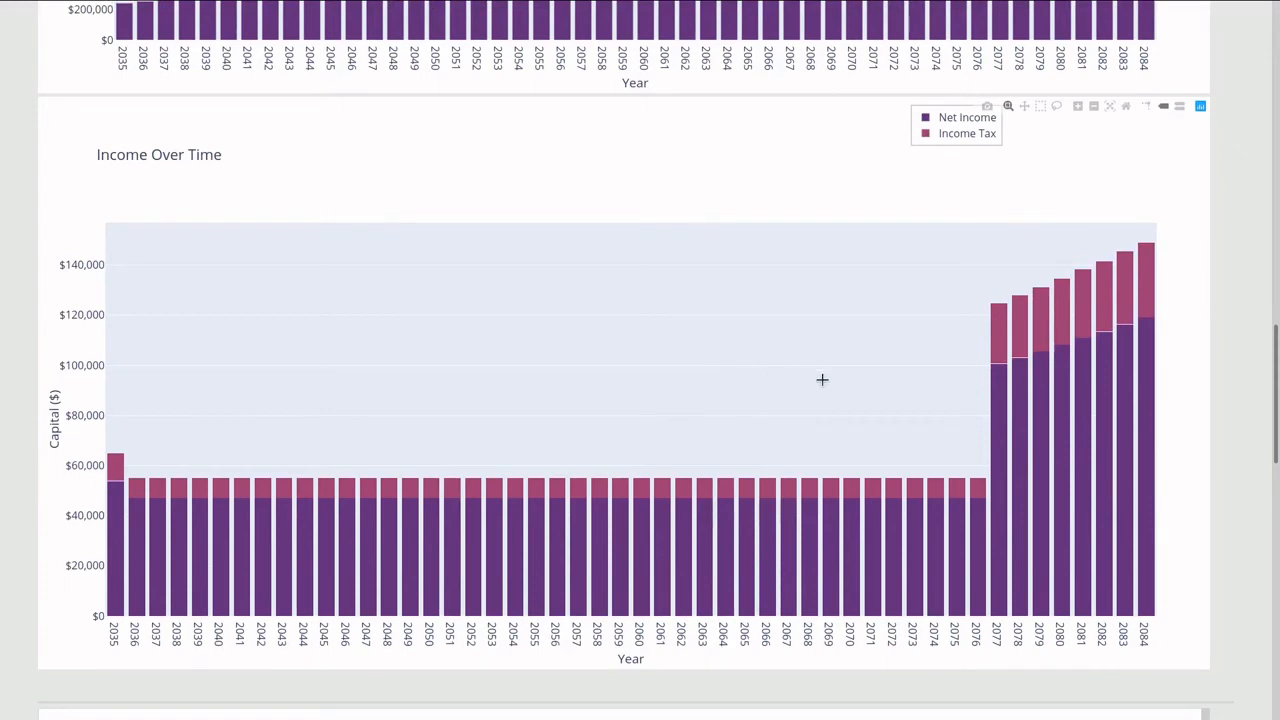
mouse_move(995, 441)
mouse_move(969, 507)
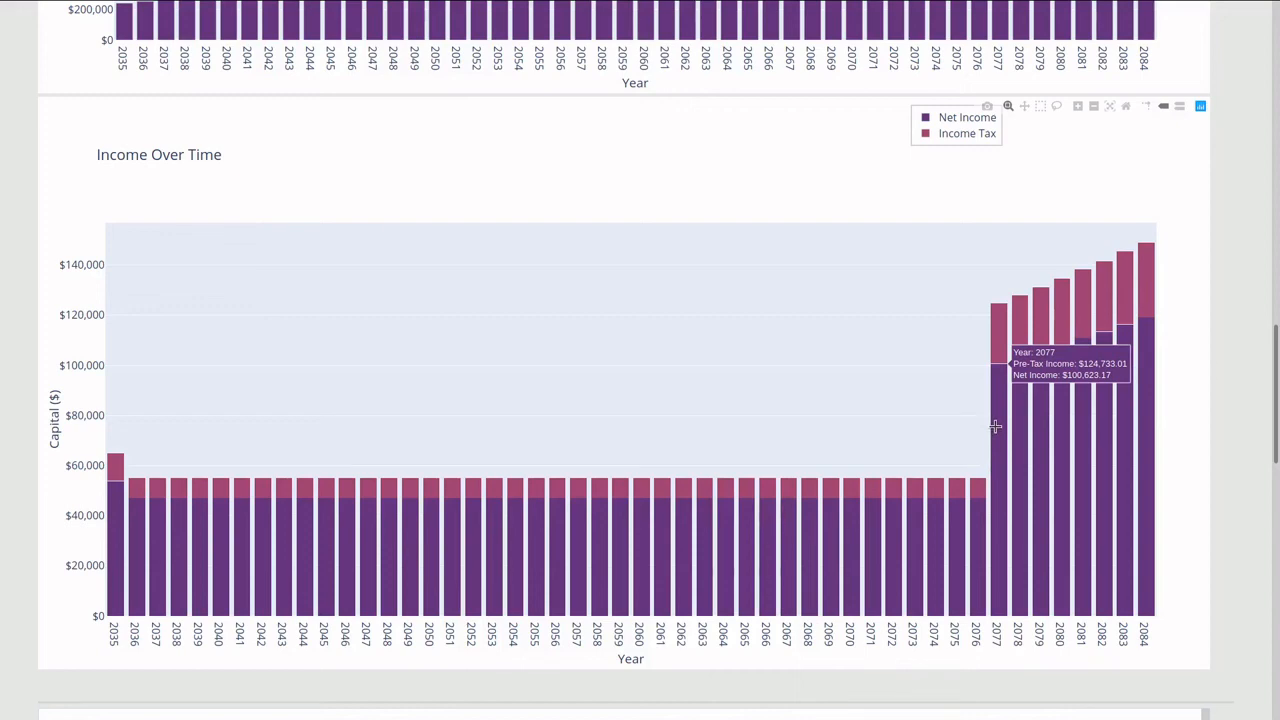
- Inspect the Total Account Balance Over Time chart, checking start and end-of-year balances from 2072 through the plan's final years
scroll(995, 426, "up", 6)
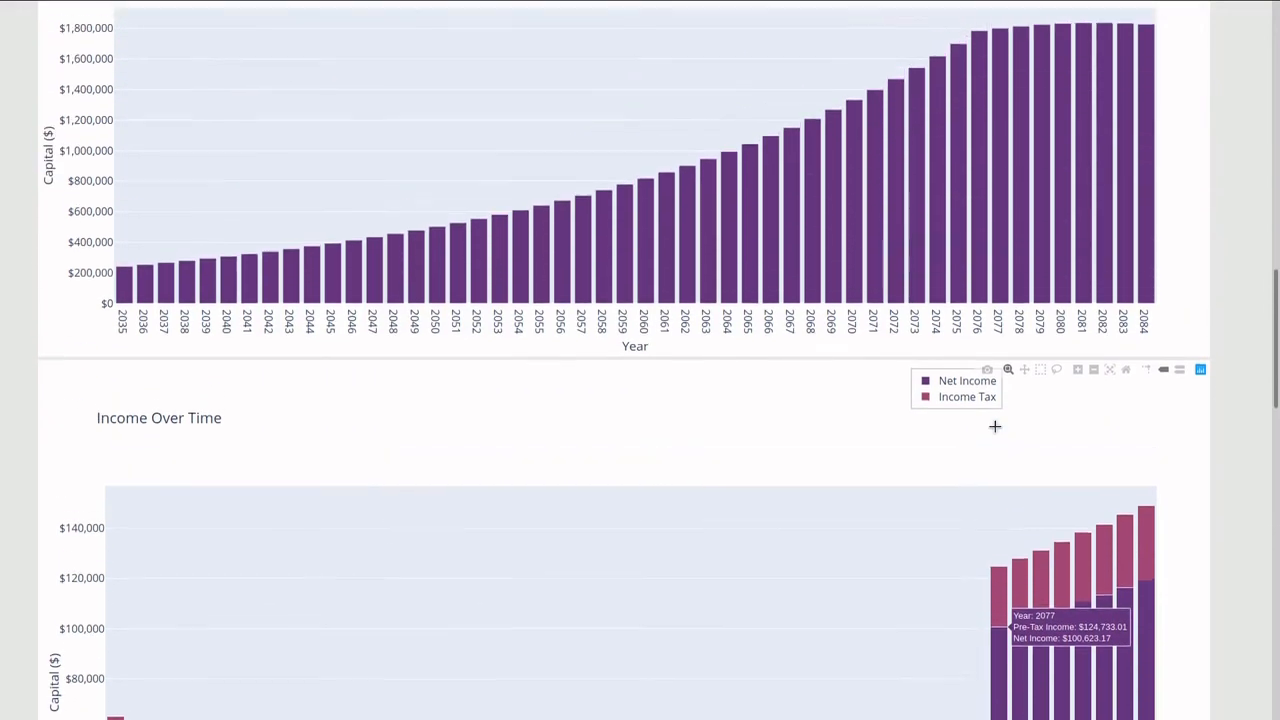
scroll(994, 425, "up", 1)
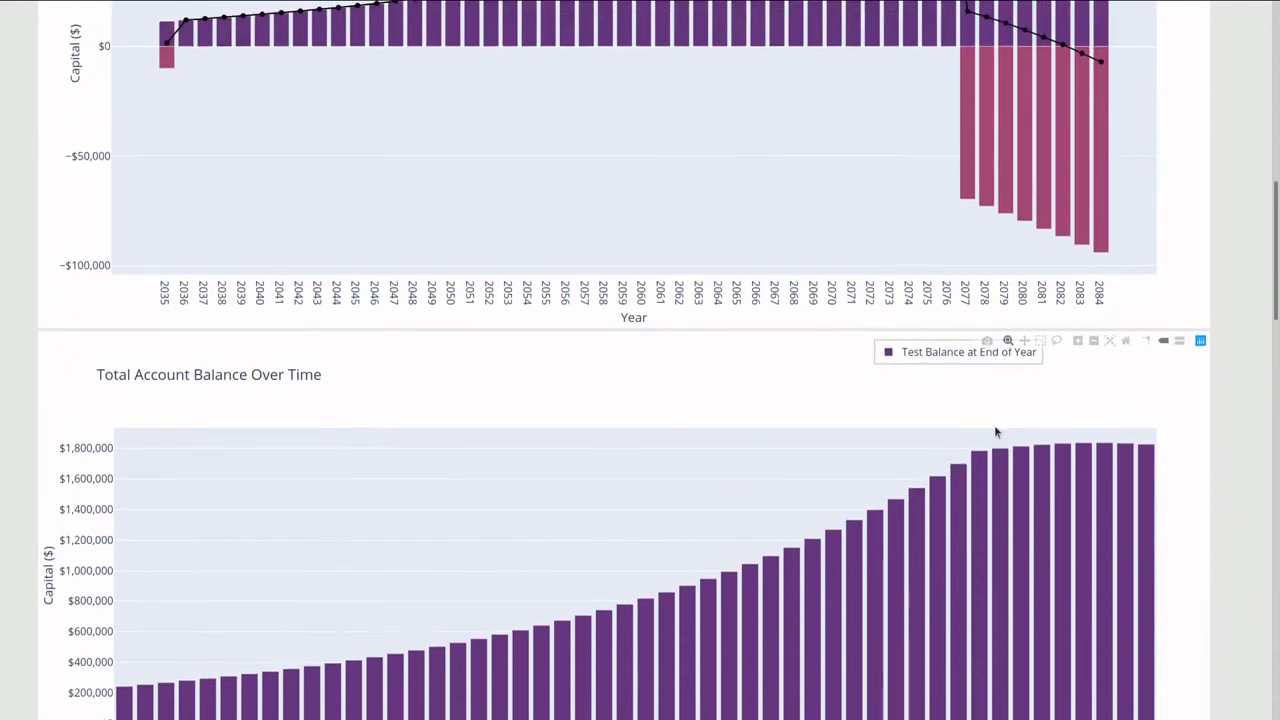
scroll(994, 425, "down", 1)
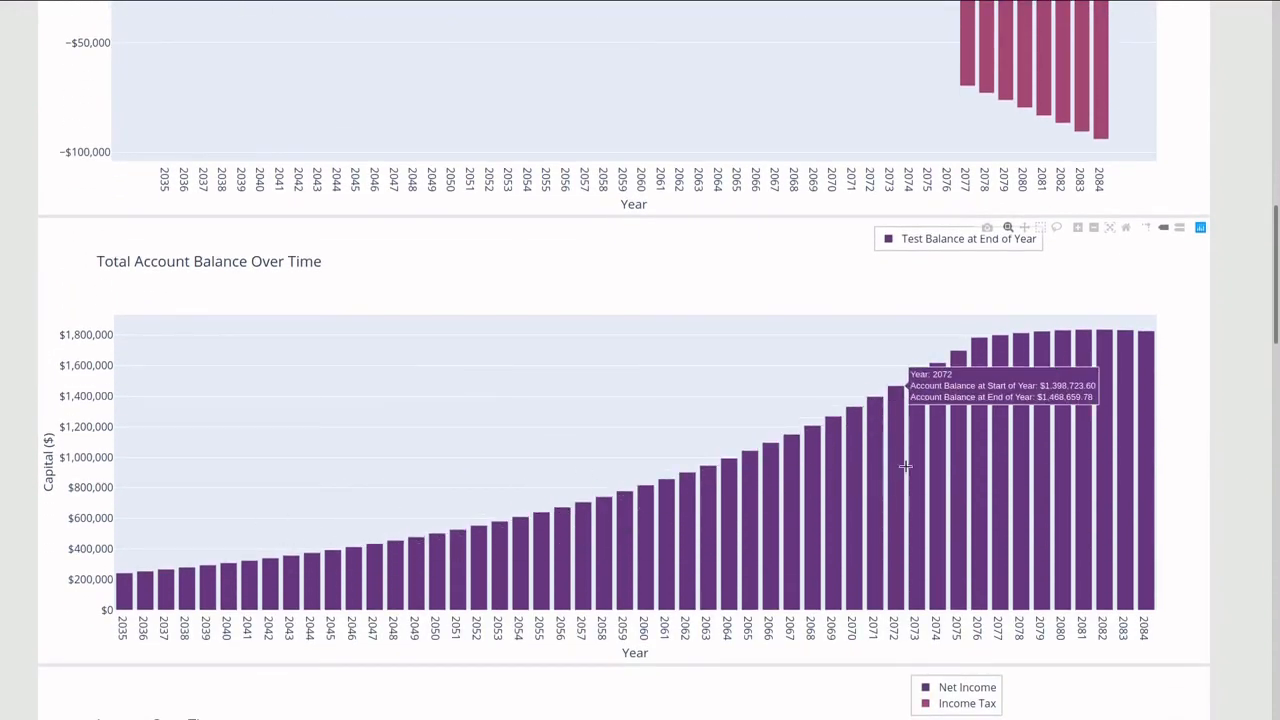
mouse_move(985, 399)
scroll(988, 400, "up", 1)
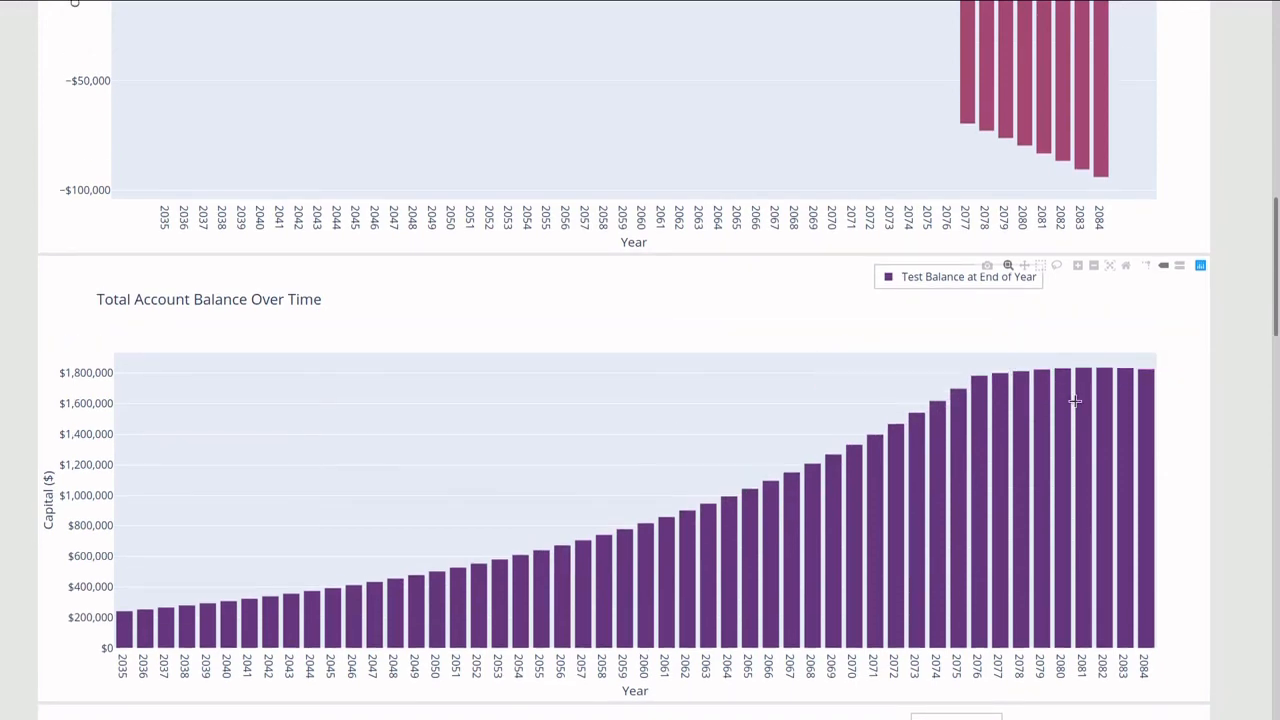
- Examine withdrawals and net cash flow for 2077 and 2084 in the Account Cash Flow chart, then return to the plan inputs
scroll(1074, 400, "up", 4)
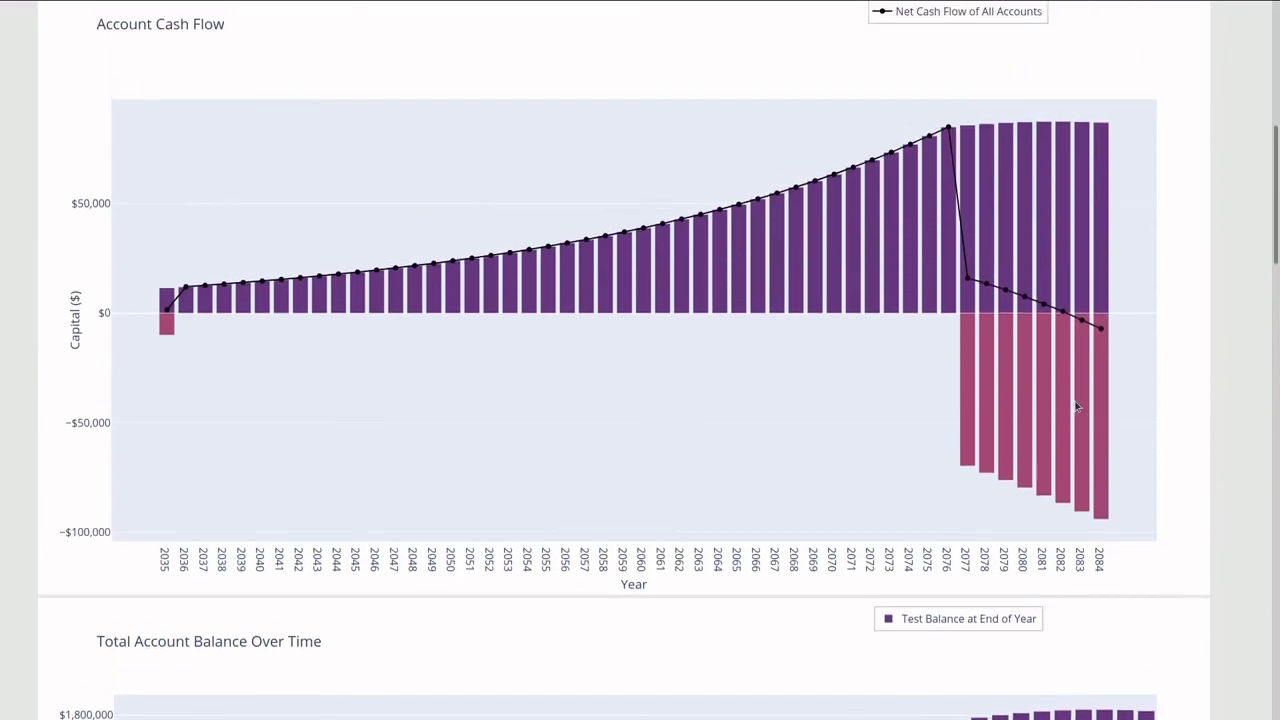
mouse_move(907, 210)
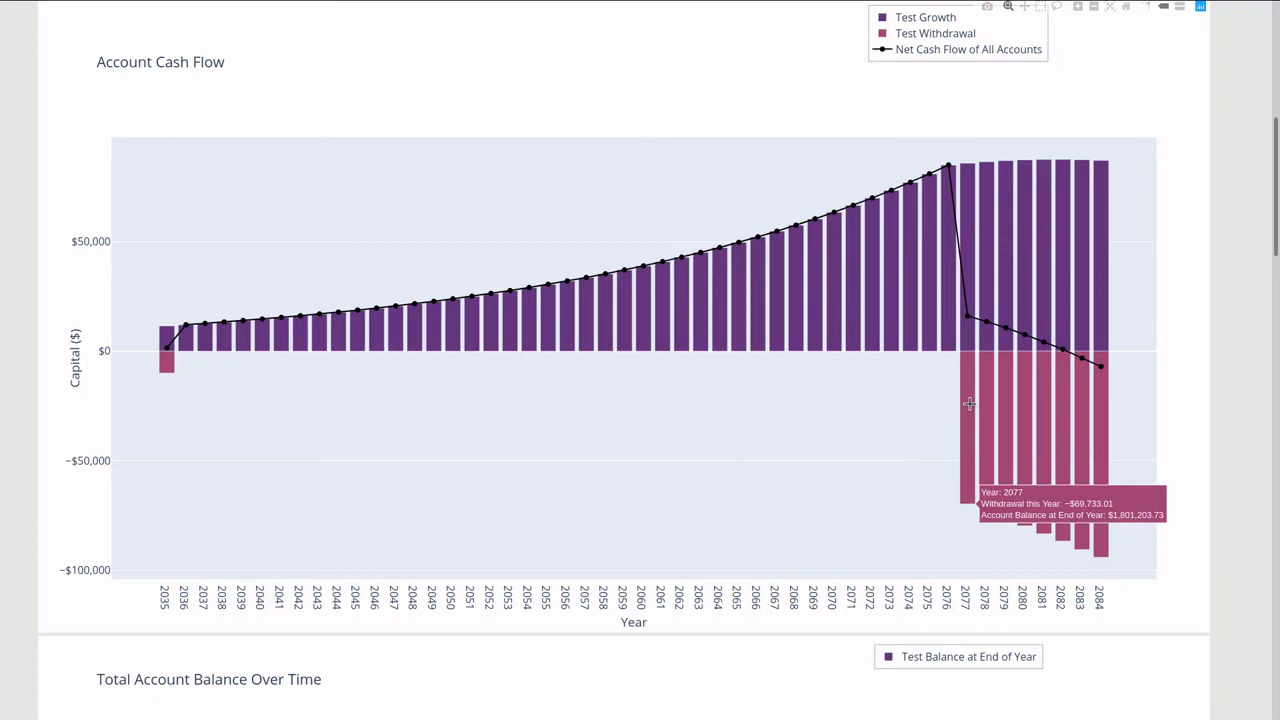
mouse_move(968, 312)
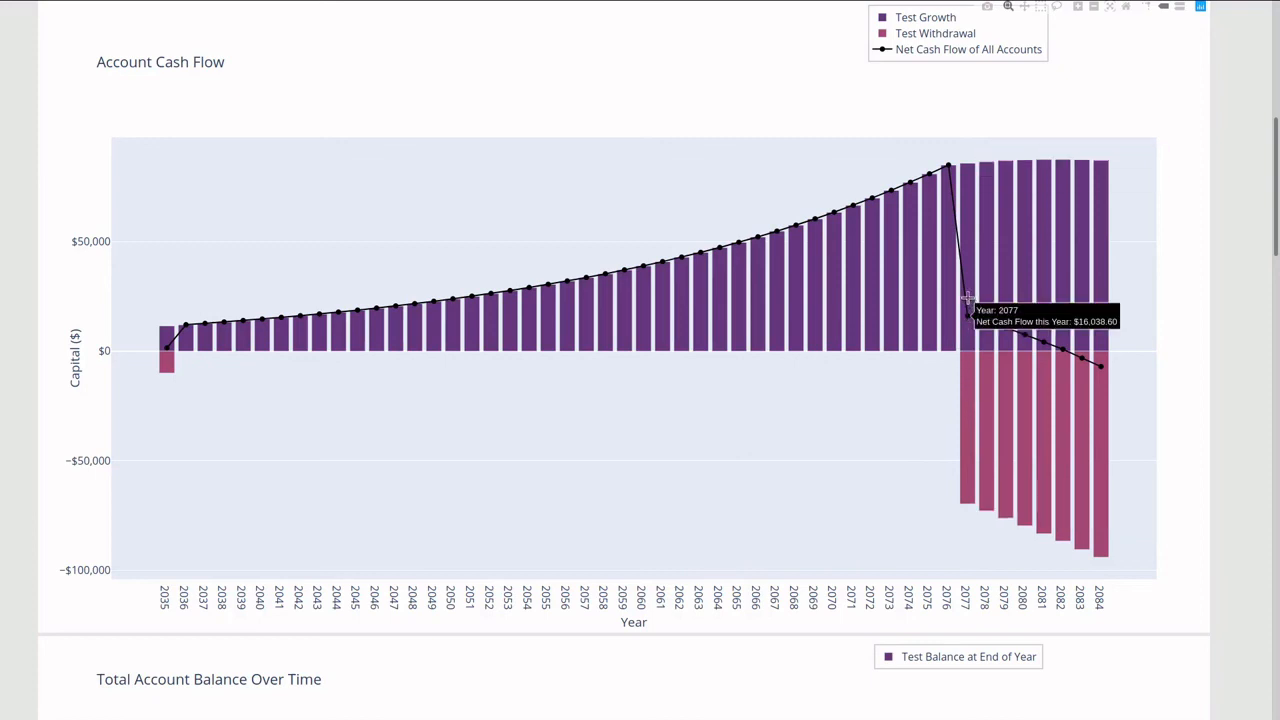
mouse_move(1098, 365)
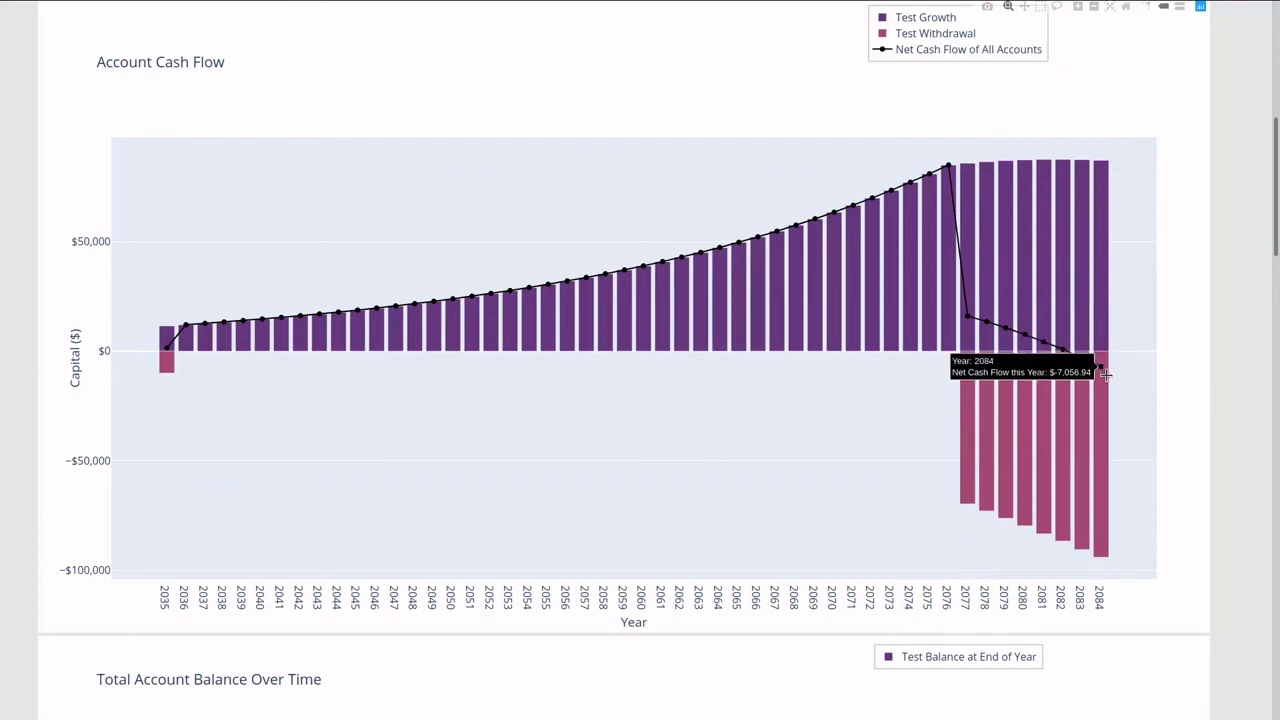
mouse_move(1095, 317)
scroll(1112, 362, "up", 5)
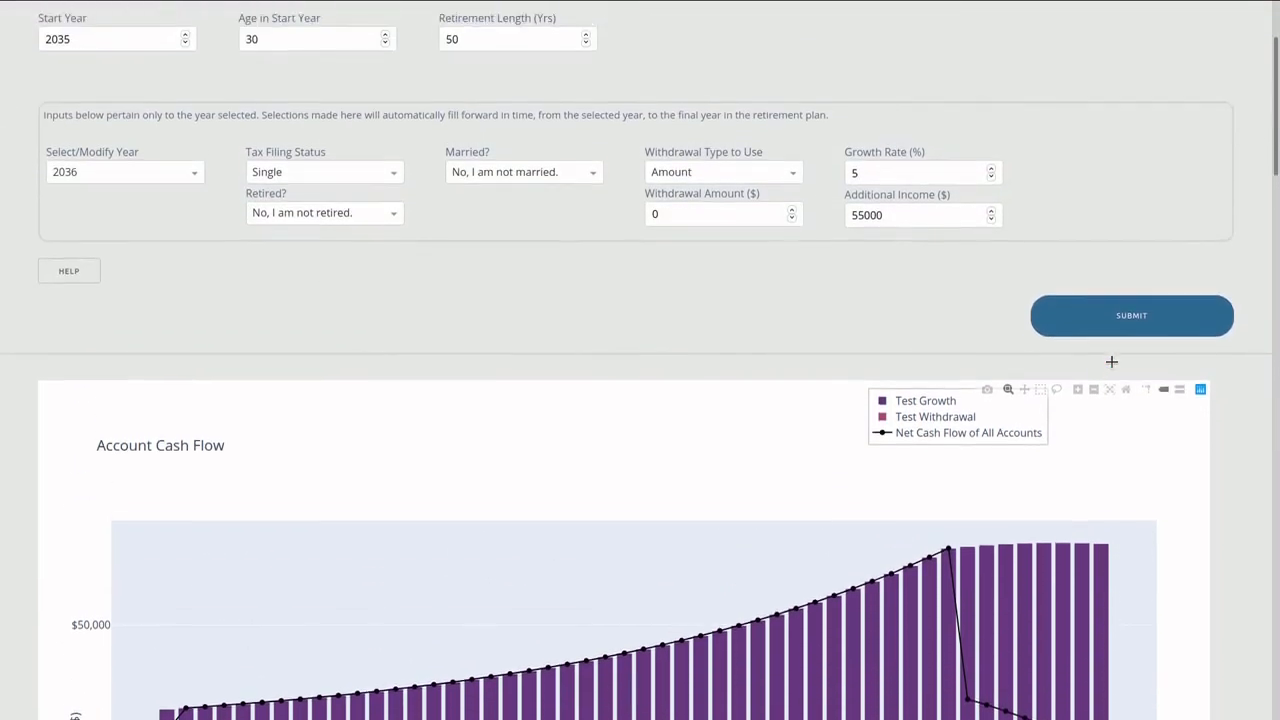